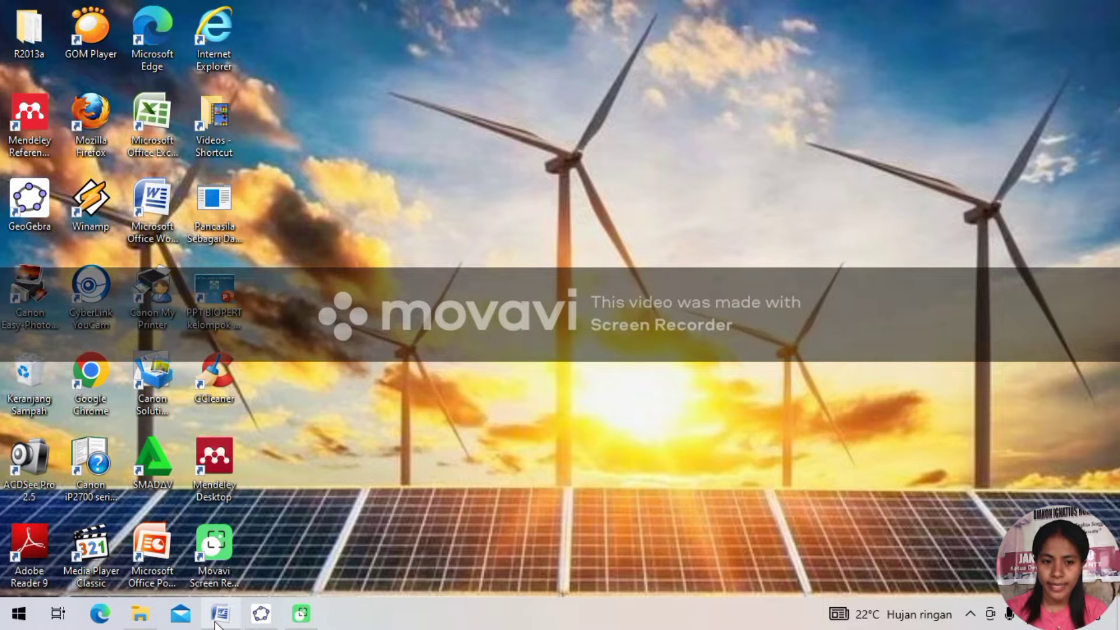
- View the rotation exercise in the Geotrans (Rotasi) Word document and switch to GeoGebra
{"action": "left_click", "coordinate": [218, 619]}
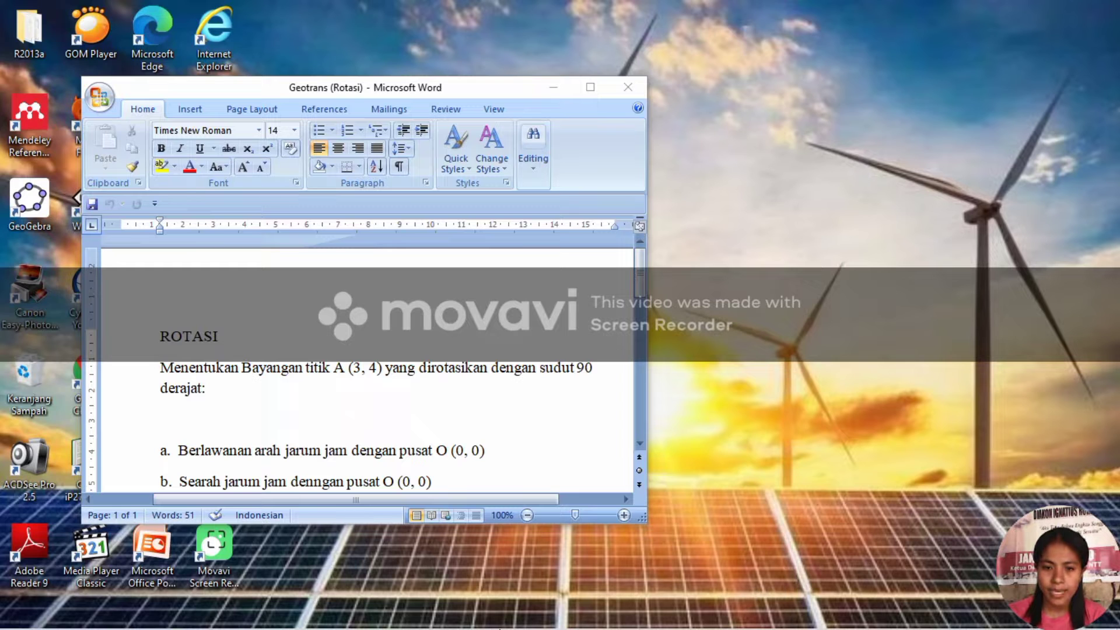
{"action": "mouse_move", "coordinate": [407, 615]}
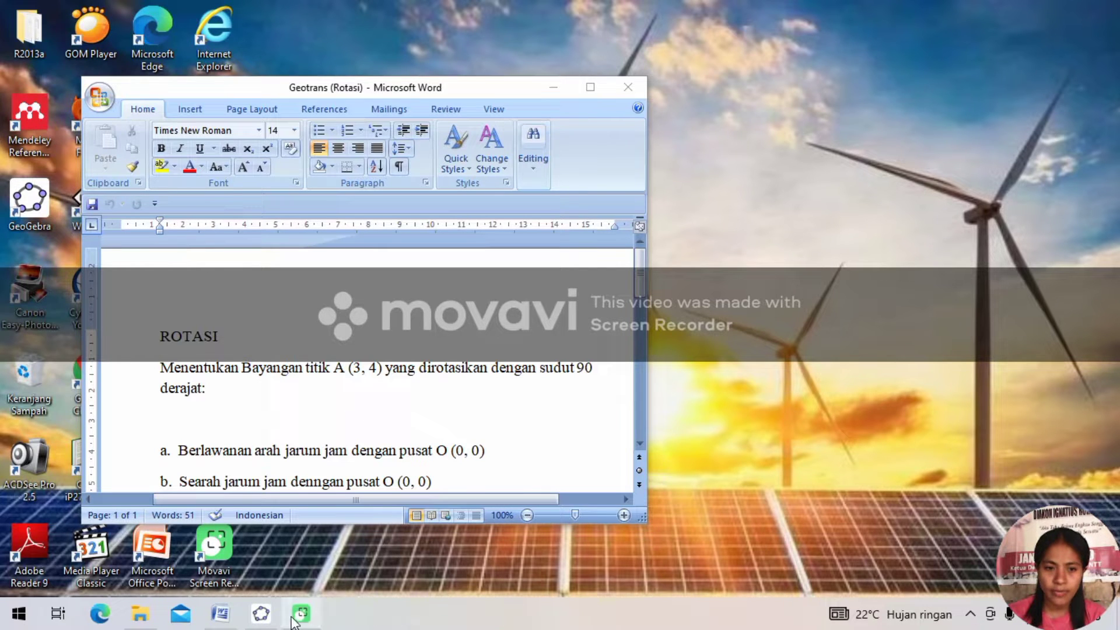
{"action": "left_click", "coordinate": [261, 614]}
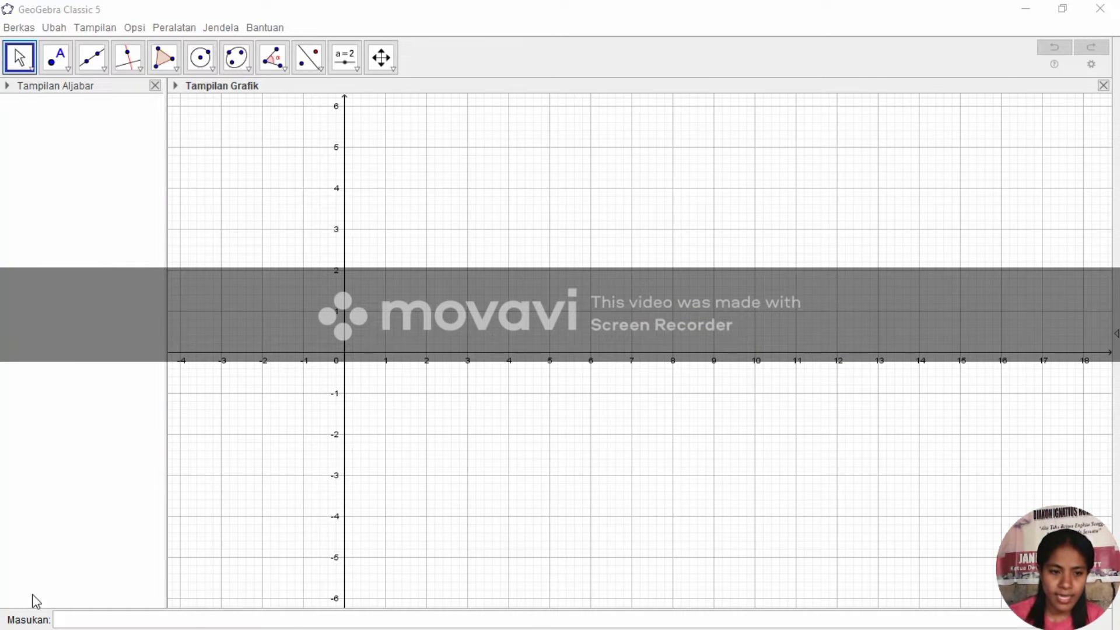
- Plot a point at the coordinates (3, 4)
{"action": "left_click", "coordinate": [69, 618]}
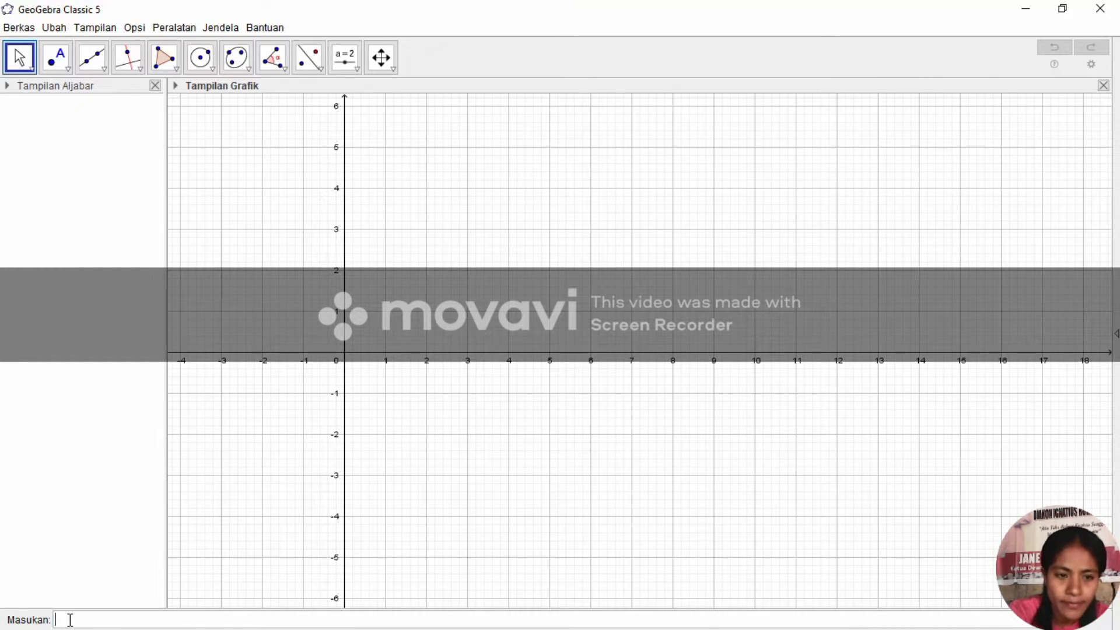
{"action": "type", "text": "("}
{"action": "type", "text": "3,"}
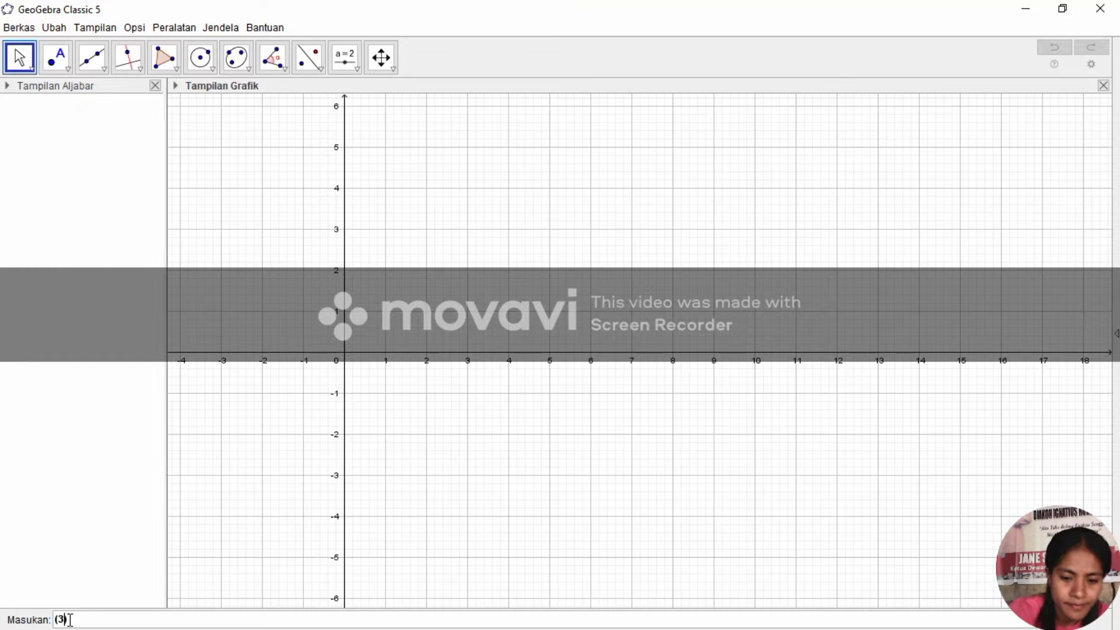
{"action": "type", "text": "4"}
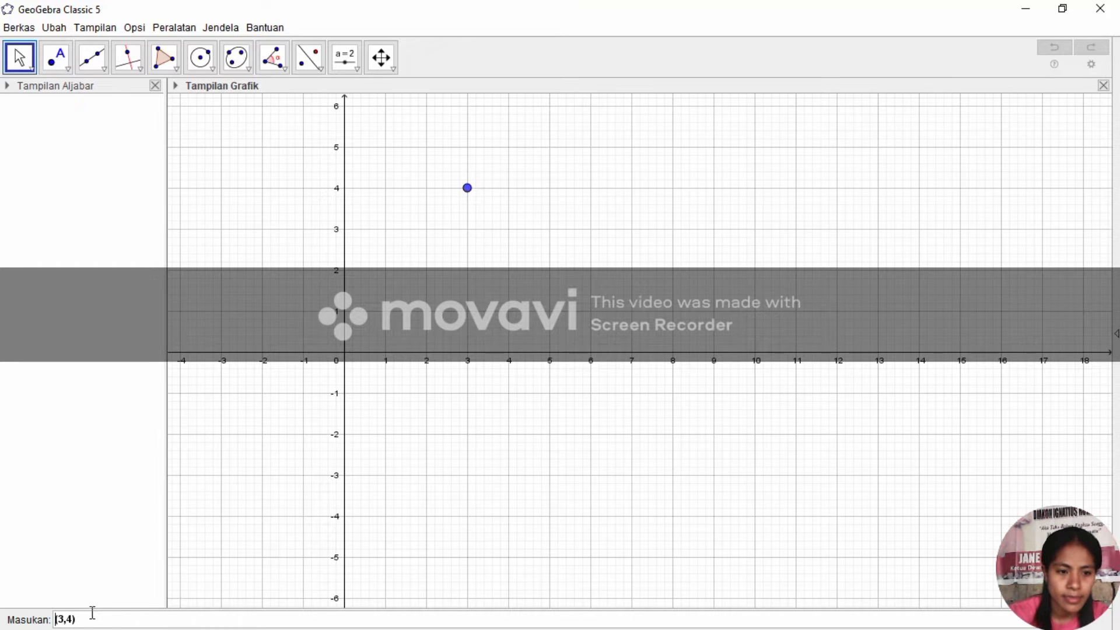
{"action": "key", "text": "Return"}
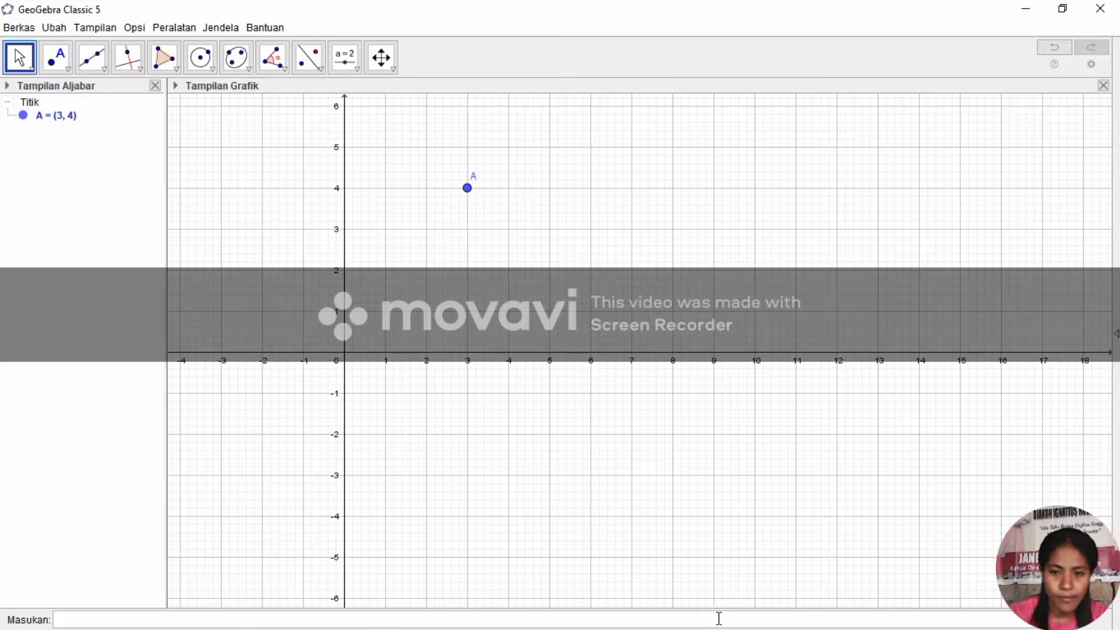
{"action": "left_click", "coordinate": [1034, 628]}
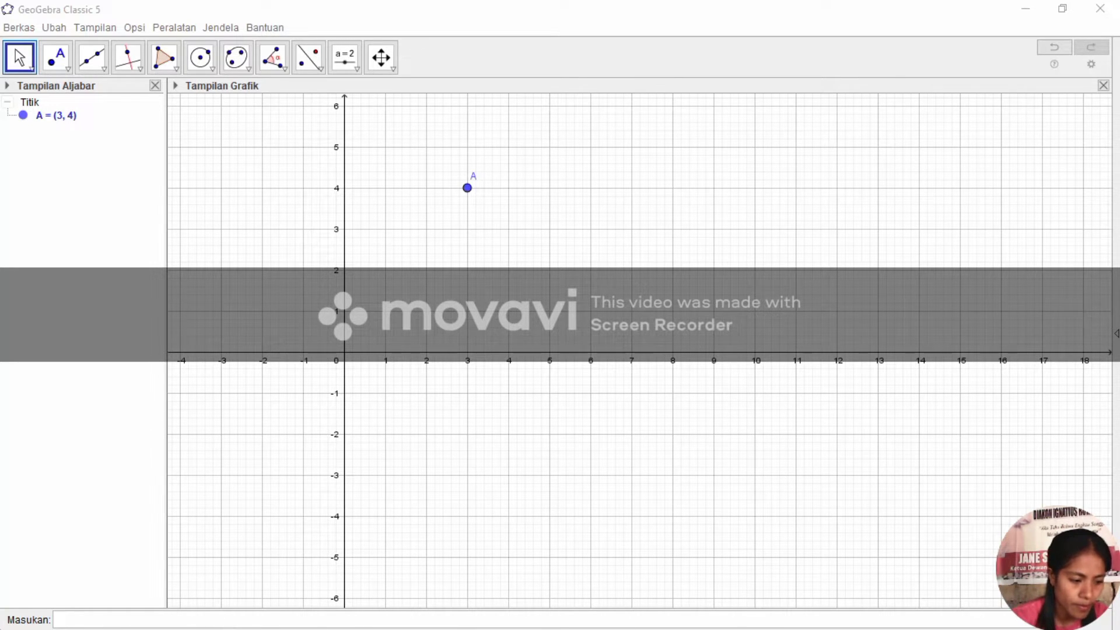
- Plot a second point at the origin (0, 0)
{"action": "left_click", "coordinate": [75, 611]}
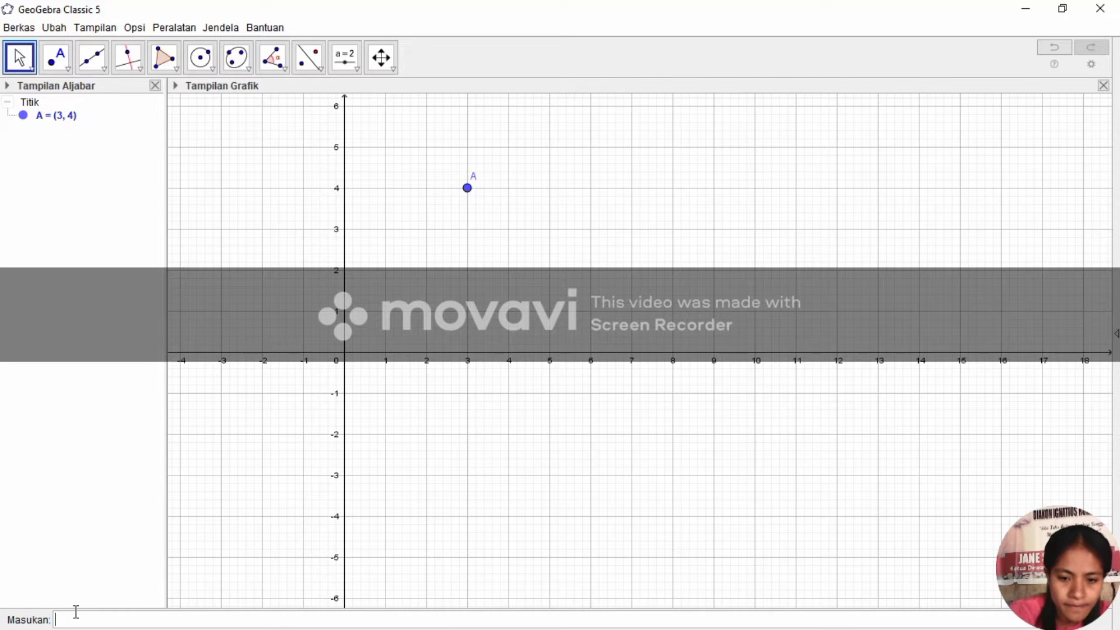
{"action": "type", "text": "(0,0"}
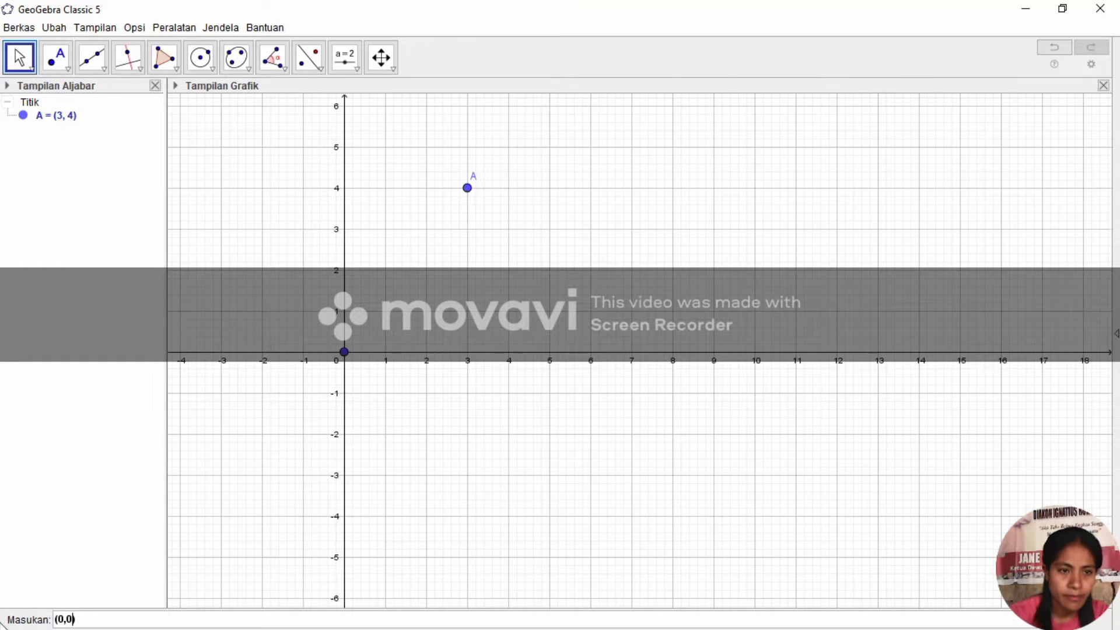
{"action": "key", "text": "Return"}
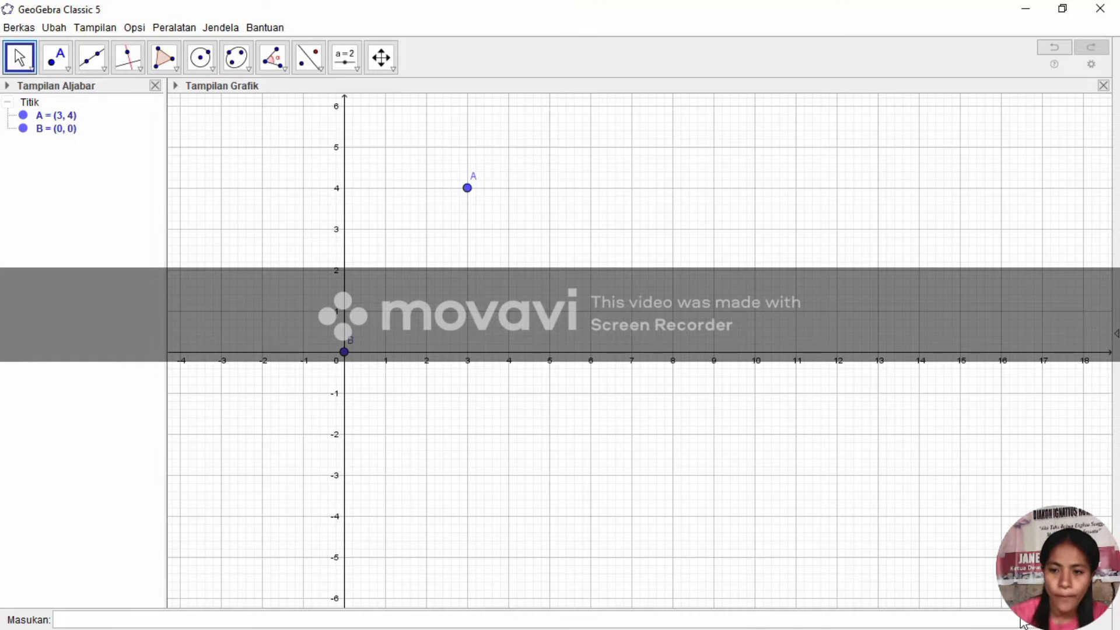
{"action": "left_click", "coordinate": [1035, 627]}
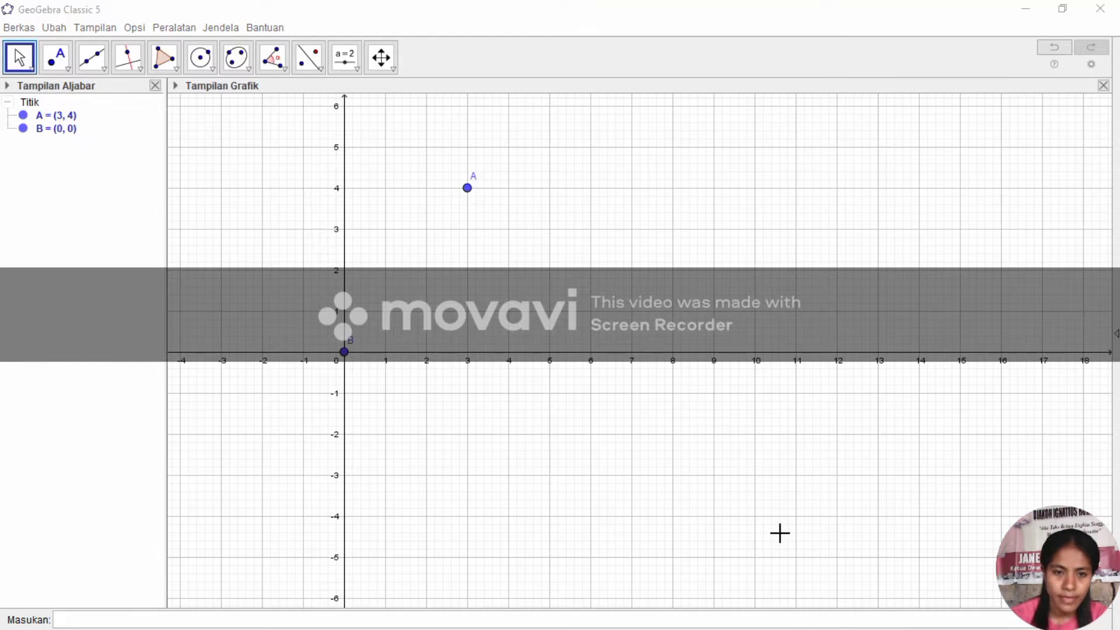
- Rename the point at the origin to O in its object properties
{"action": "left_click", "coordinate": [344, 352]}
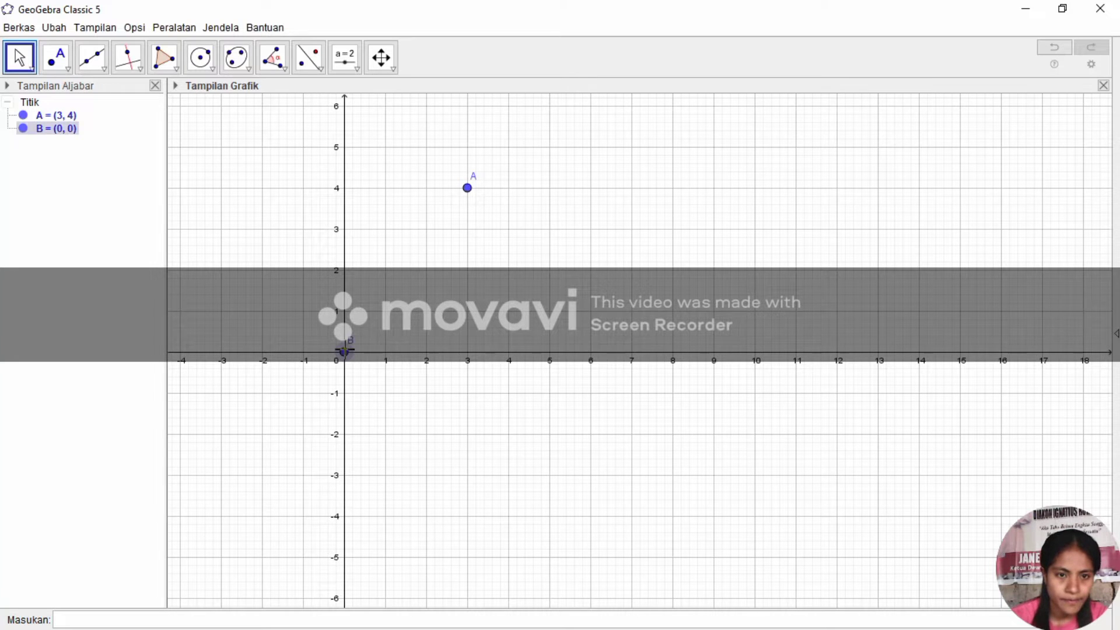
{"action": "double_click", "coordinate": [344, 350]}
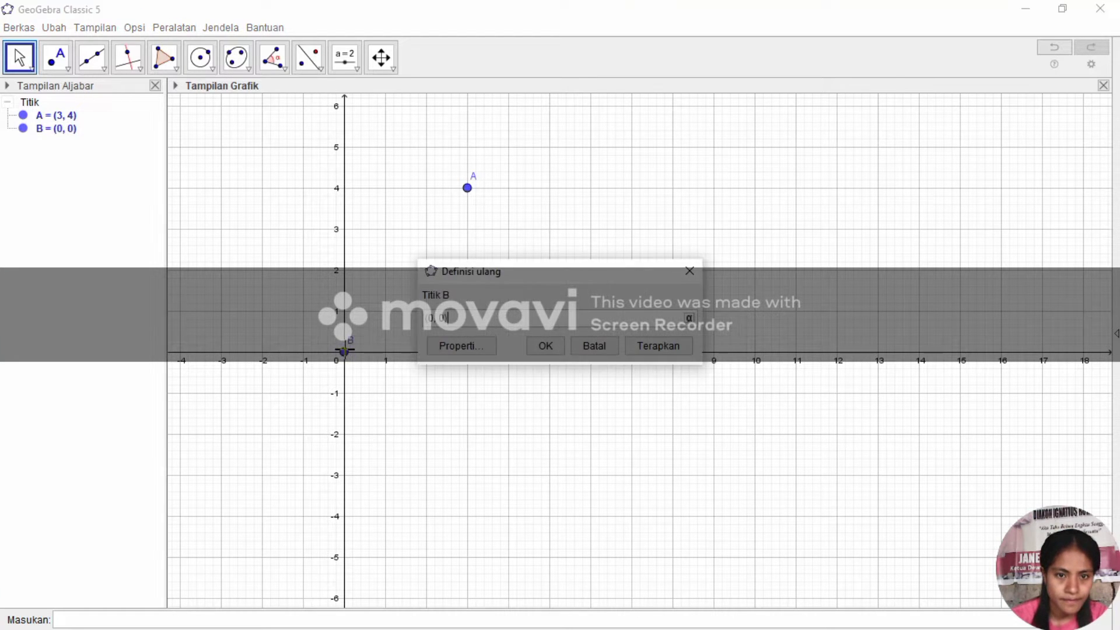
{"action": "left_click", "coordinate": [455, 348]}
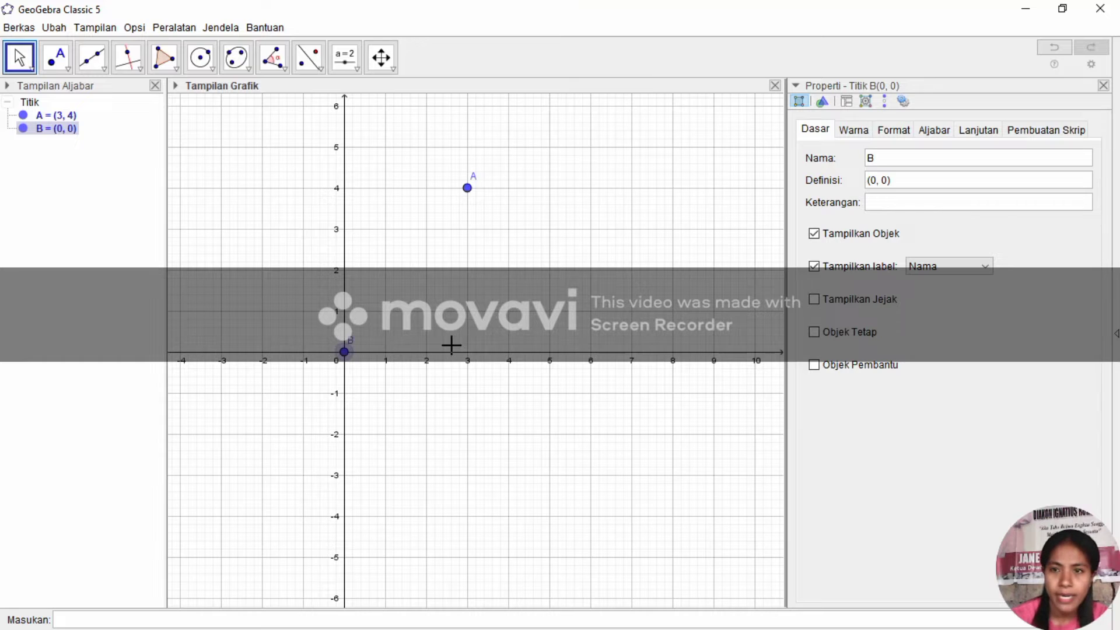
{"action": "left_click", "coordinate": [875, 158]}
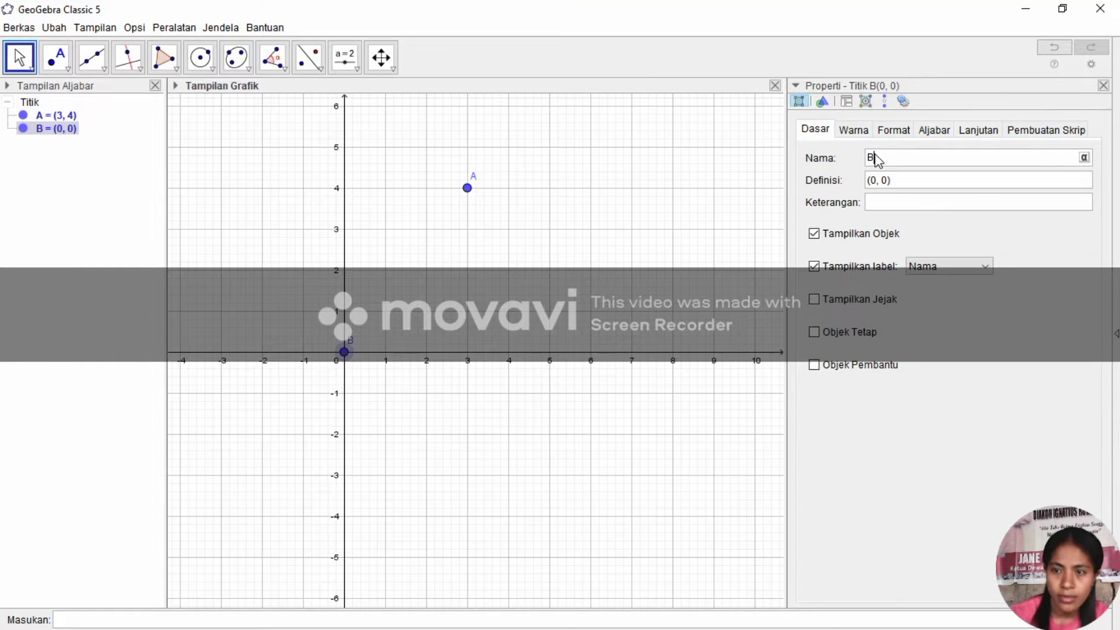
{"action": "key", "text": "BackSpace"}
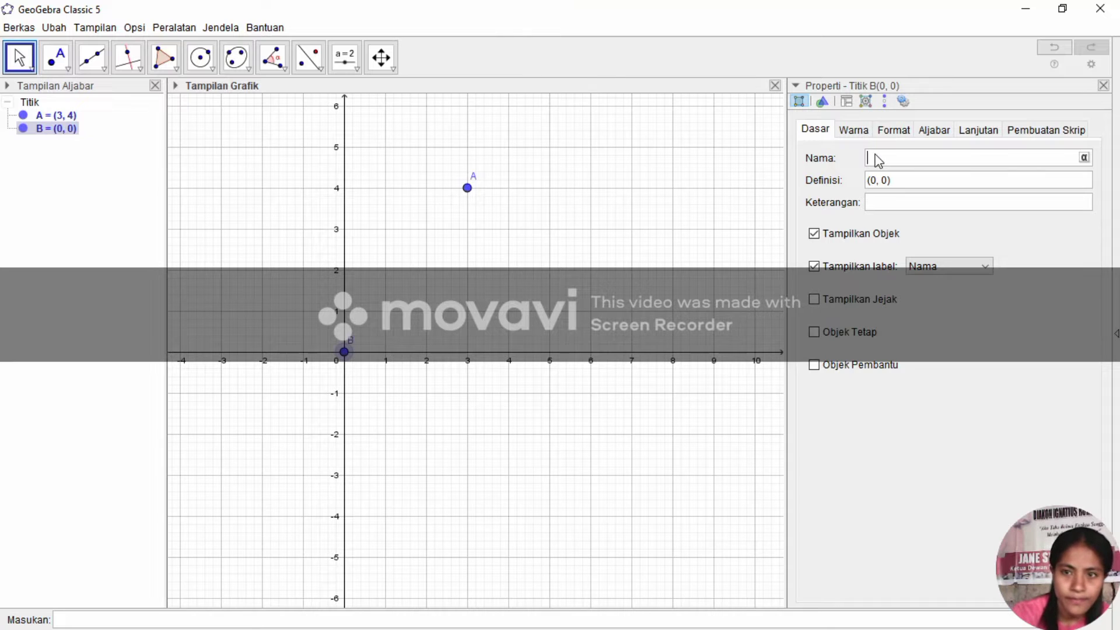
{"action": "type", "text": "0"}
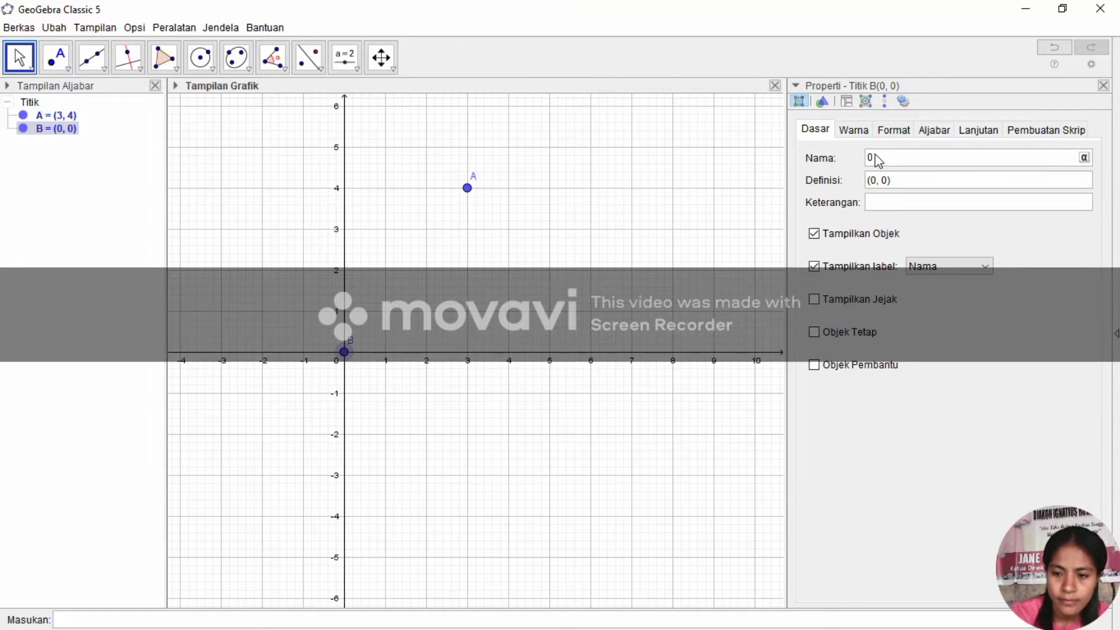
{"action": "key", "text": "BackSpace"}
{"action": "type", "text": "O"}
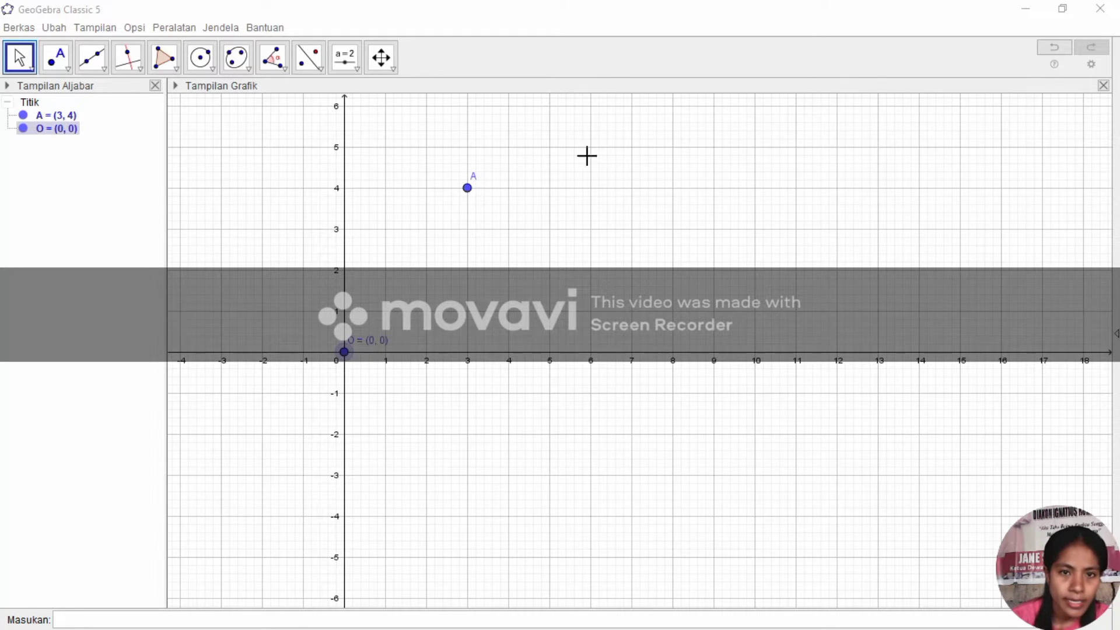
- Set point A's label to display Nama & Nilai and close its redefinition dialog
{"action": "left_click", "coordinate": [467, 187]}
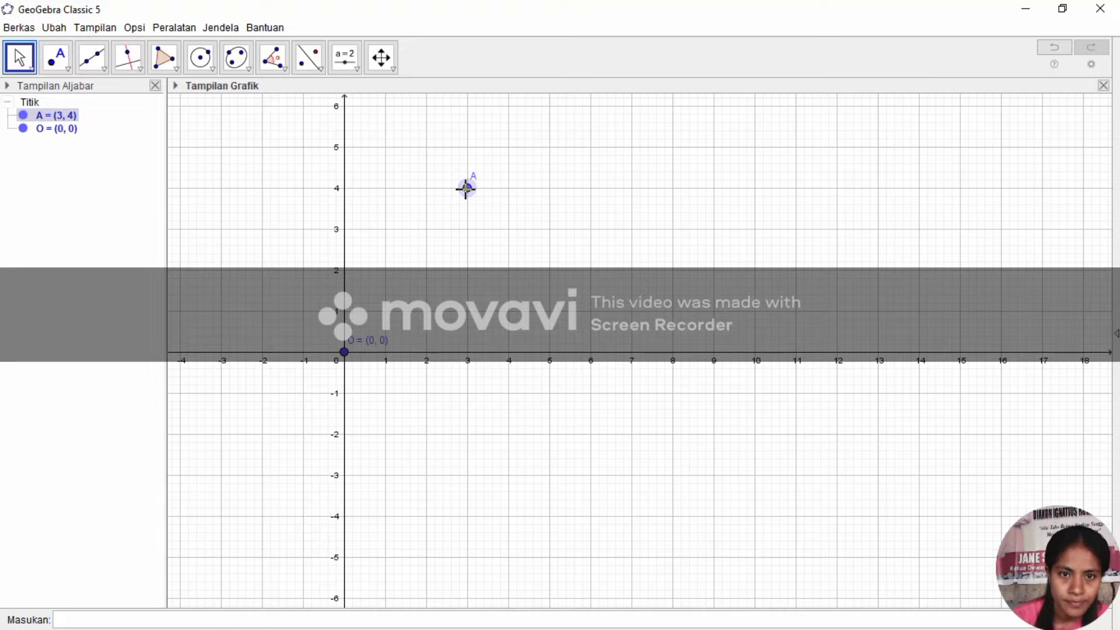
{"action": "double_click", "coordinate": [466, 189]}
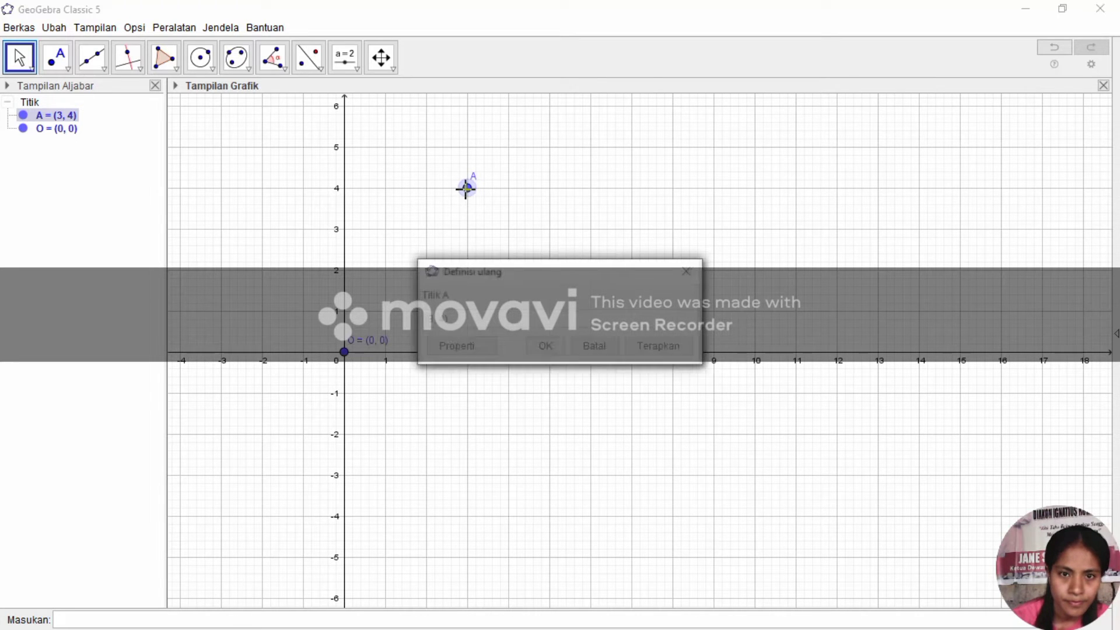
{"action": "left_click", "coordinate": [460, 346]}
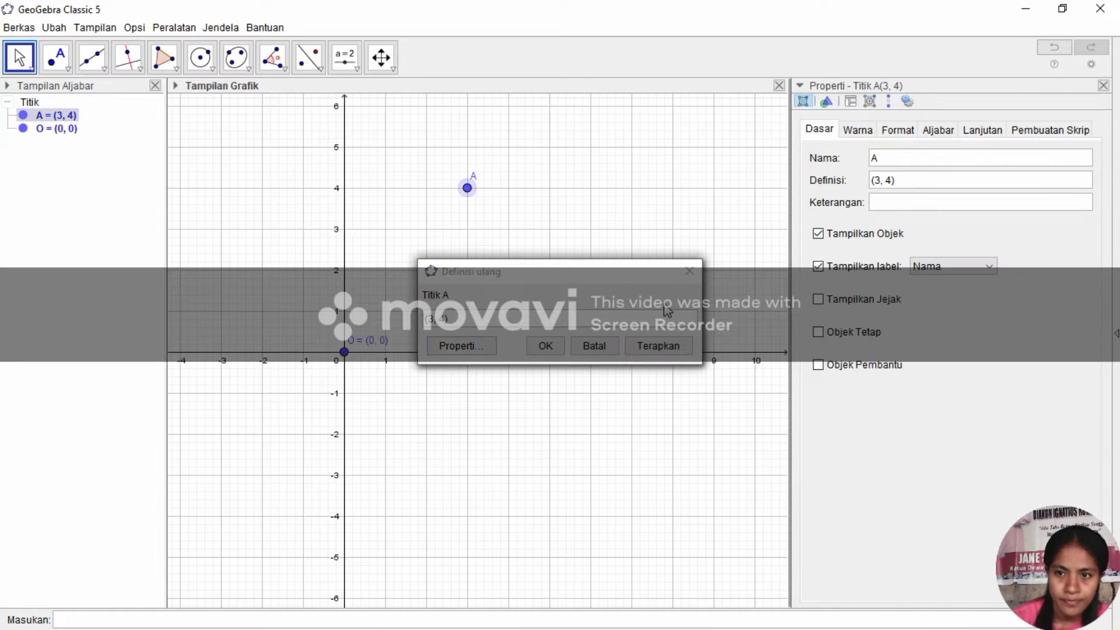
{"action": "left_click", "coordinate": [988, 267]}
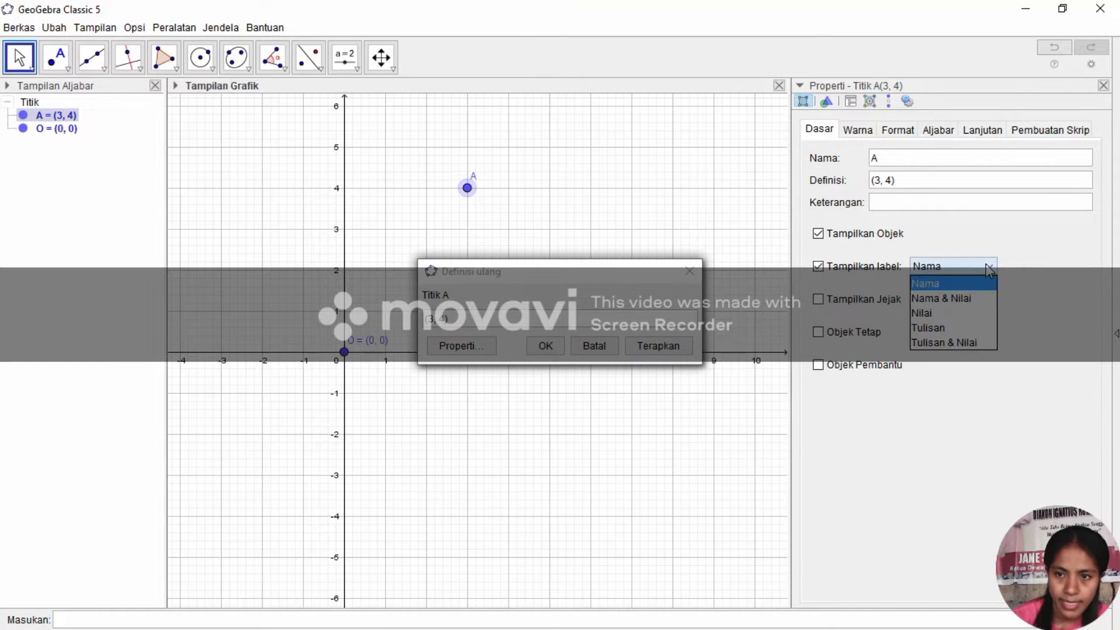
{"action": "left_click", "coordinate": [977, 303]}
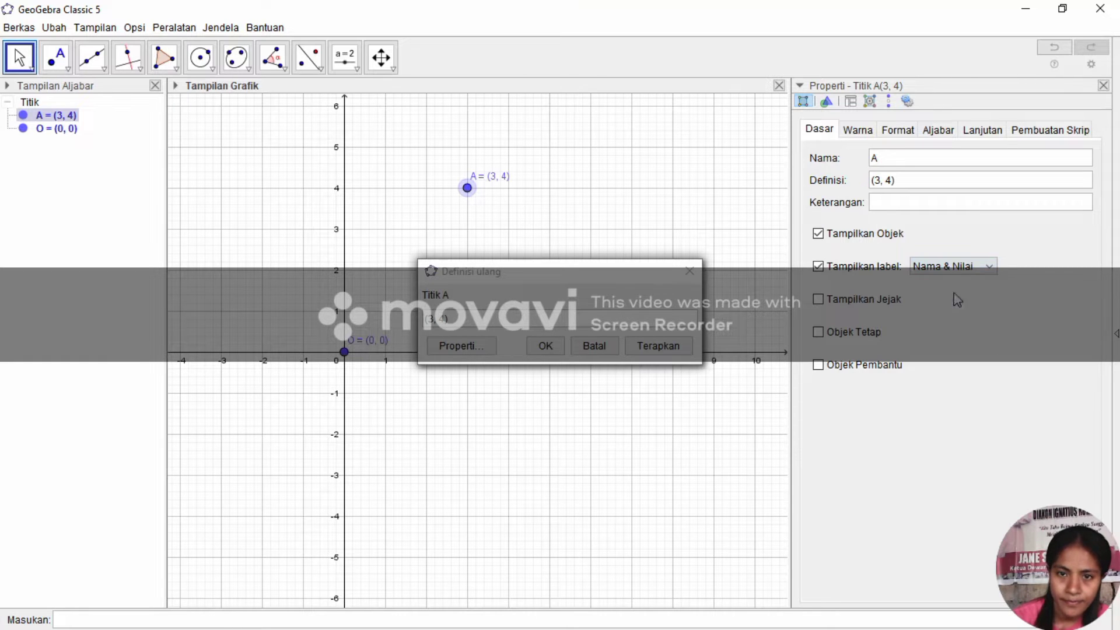
{"action": "left_click", "coordinate": [695, 275]}
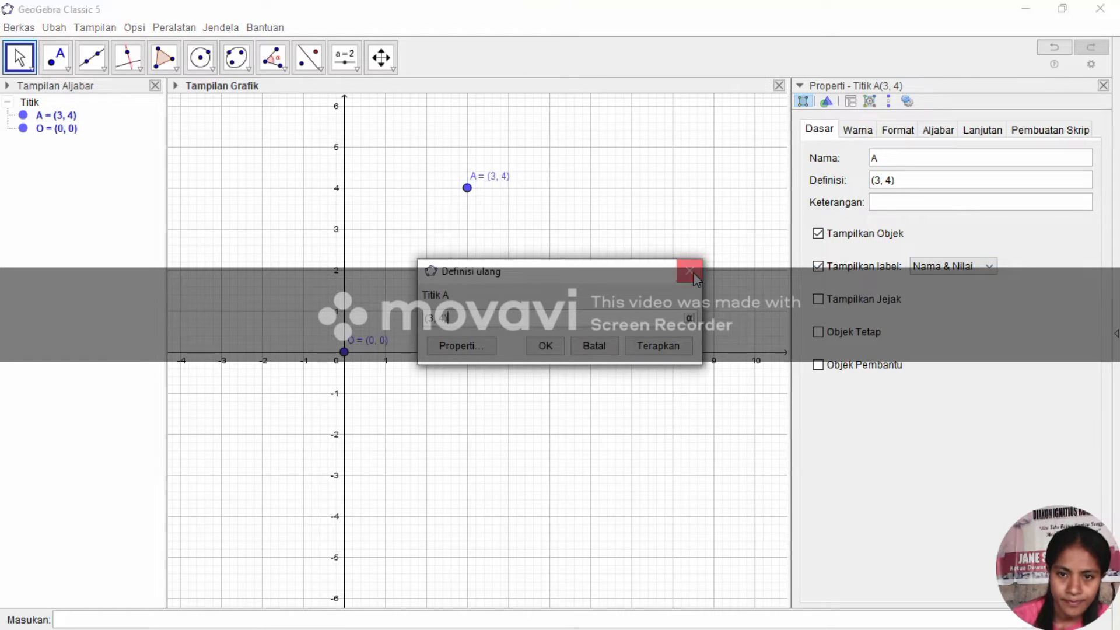
{"action": "left_click", "coordinate": [546, 345]}
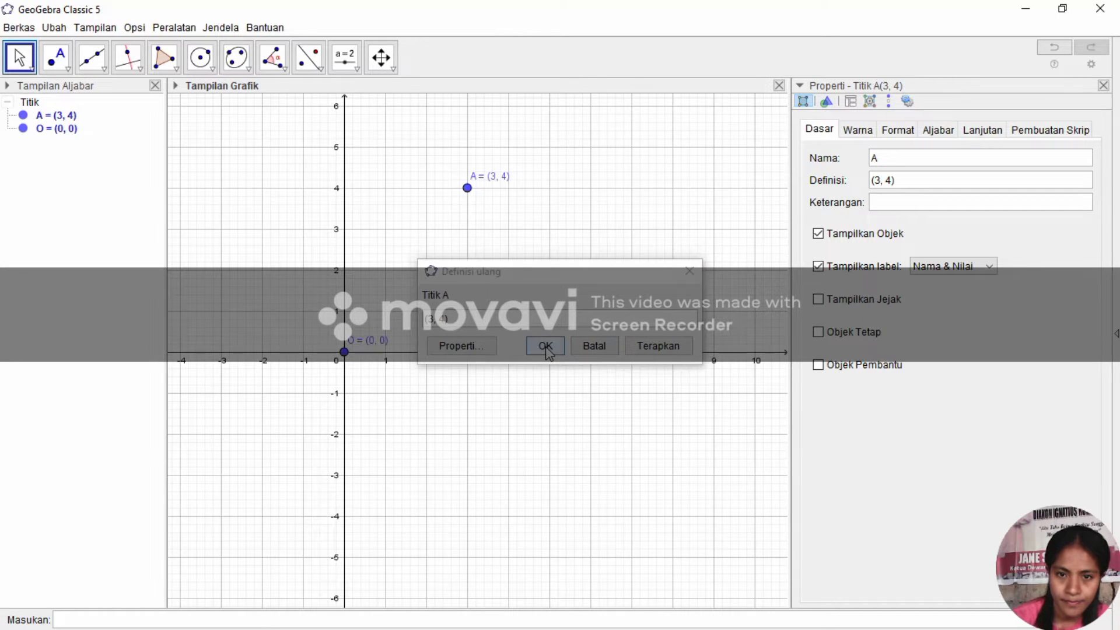
{"action": "left_click", "coordinate": [545, 345]}
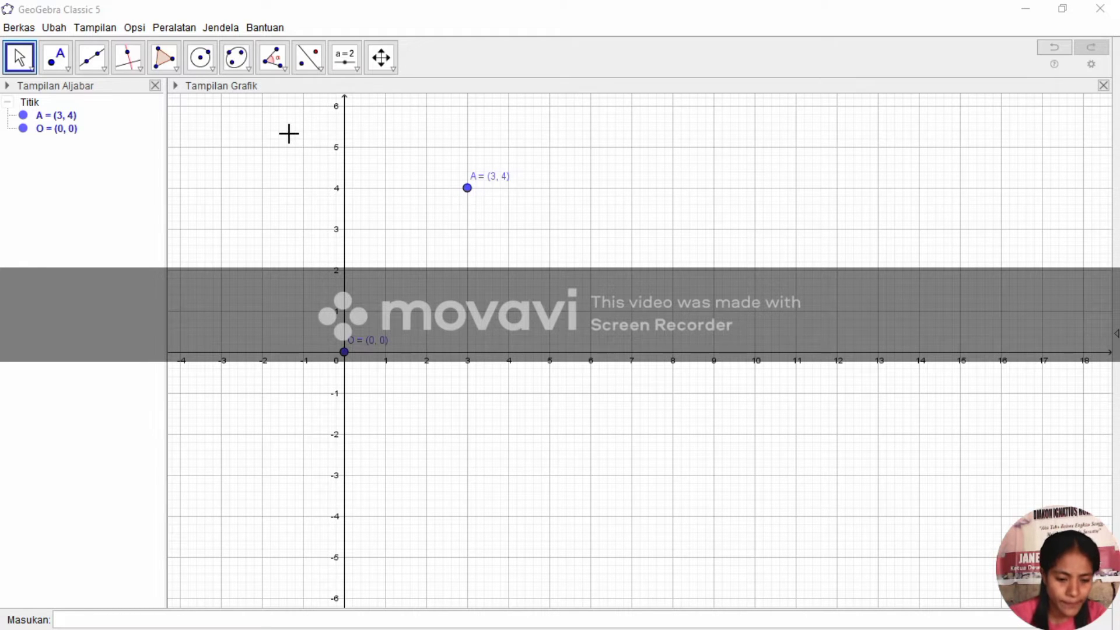
{"action": "left_click", "coordinate": [304, 67]}
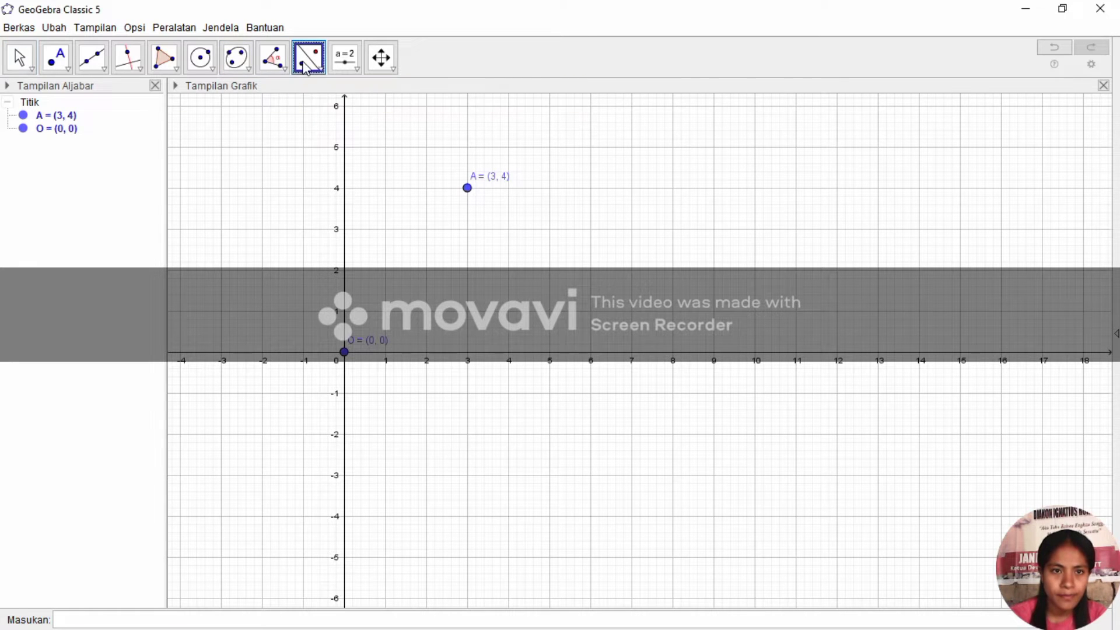
{"action": "left_click", "coordinate": [304, 68]}
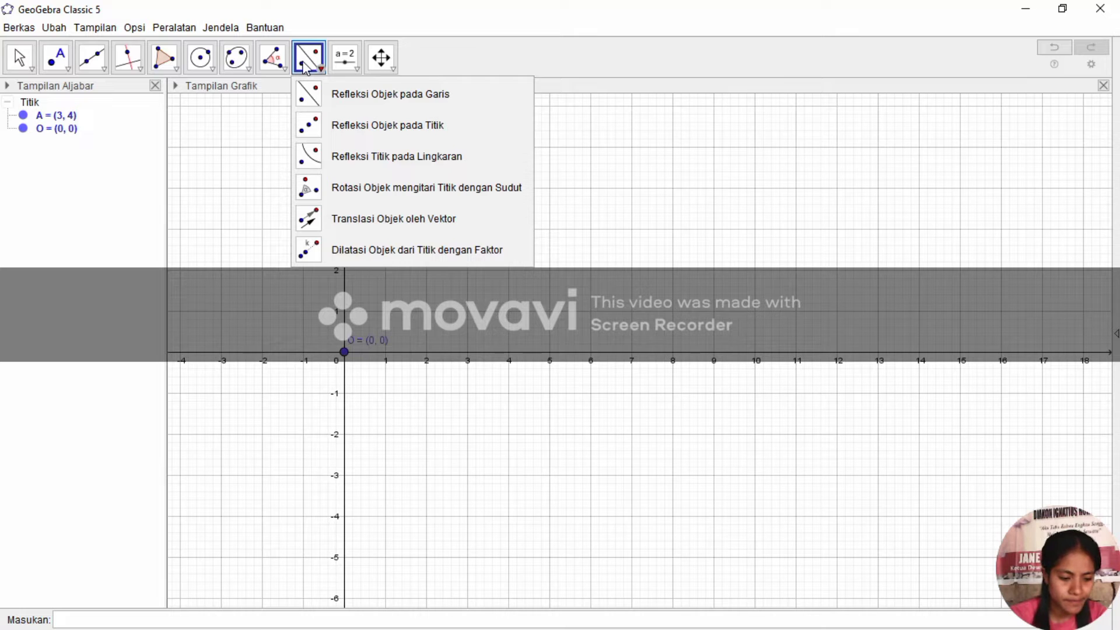
{"action": "mouse_move", "coordinate": [344, 72]}
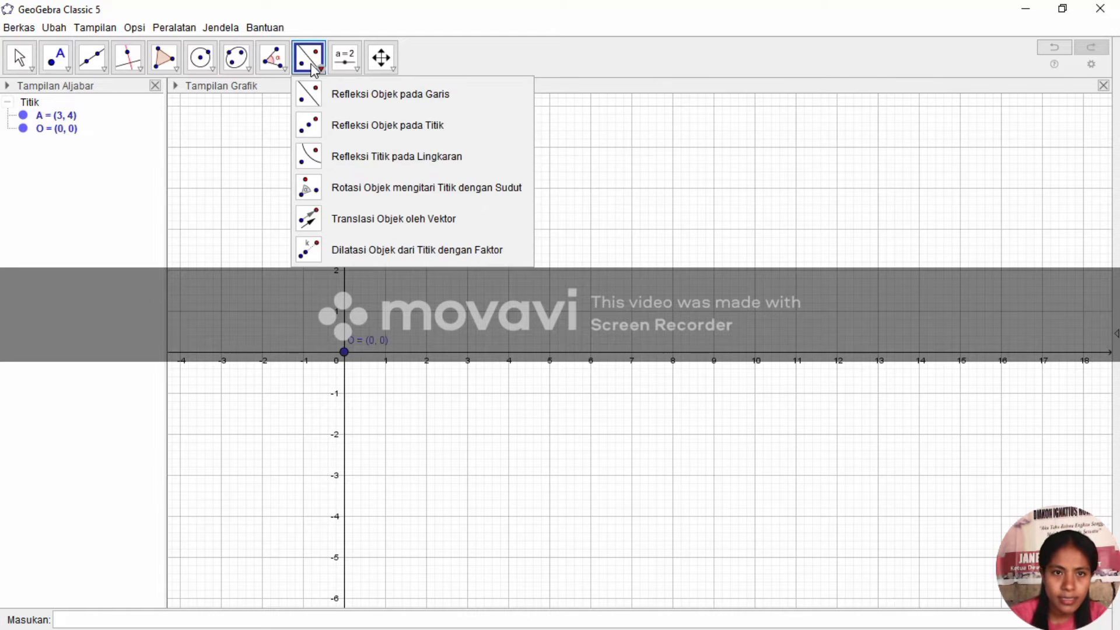
{"action": "left_click", "coordinate": [373, 190]}
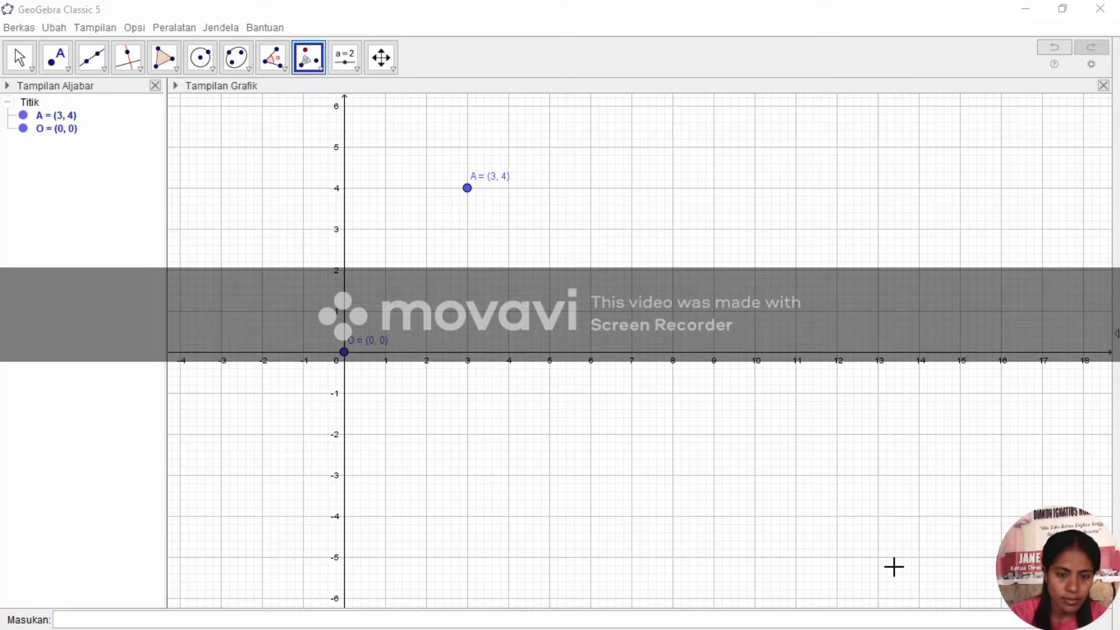
{"action": "left_click", "coordinate": [468, 187]}
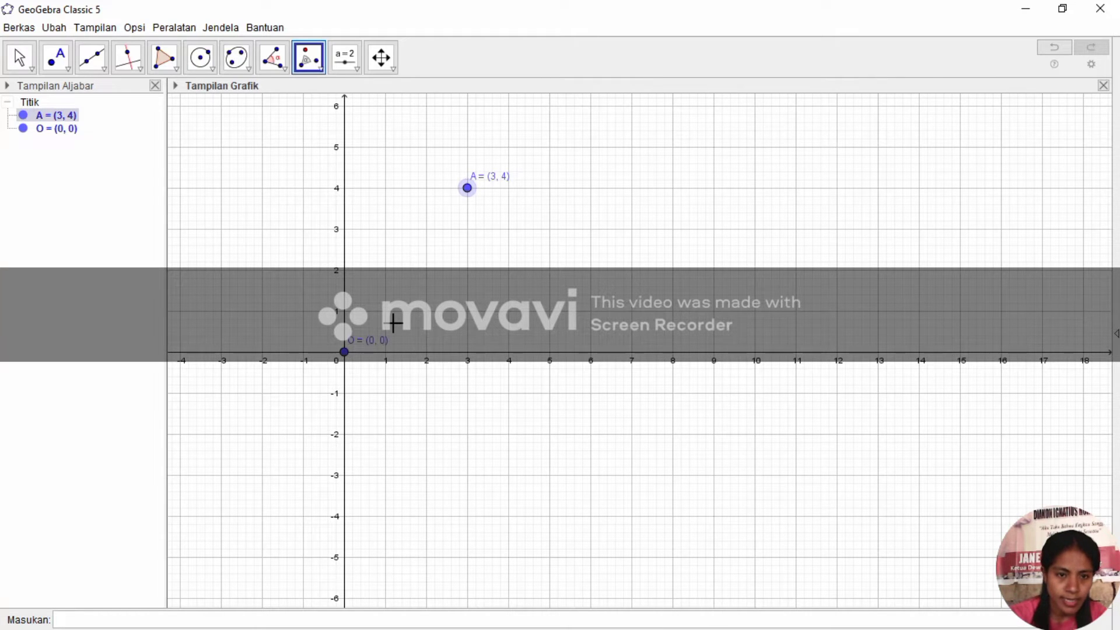
{"action": "left_click", "coordinate": [344, 352]}
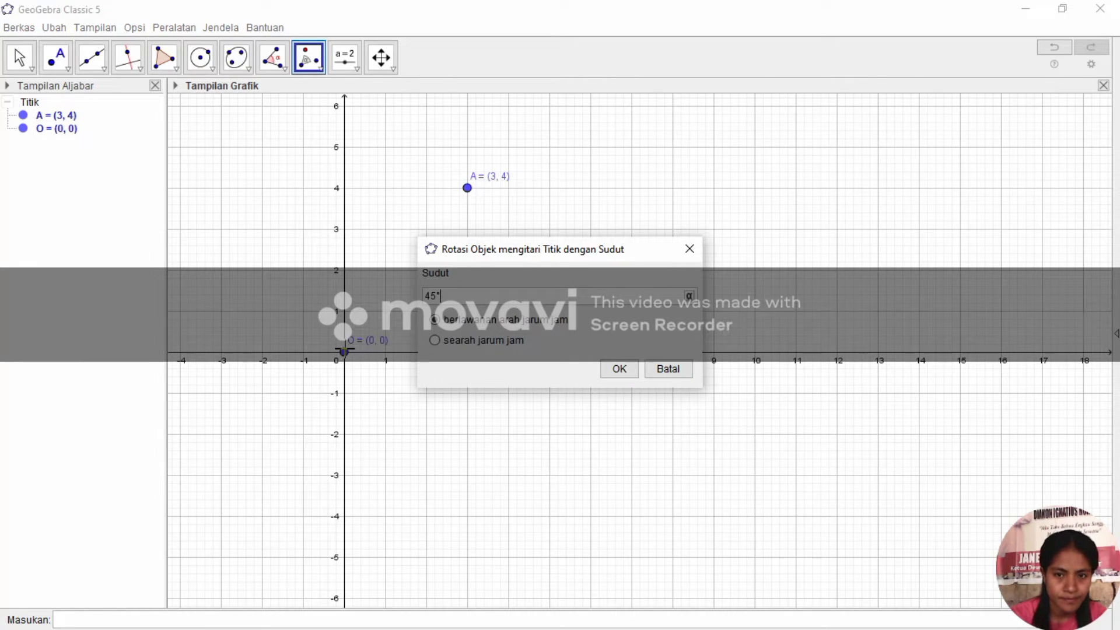
{"action": "left_click", "coordinate": [693, 245]}
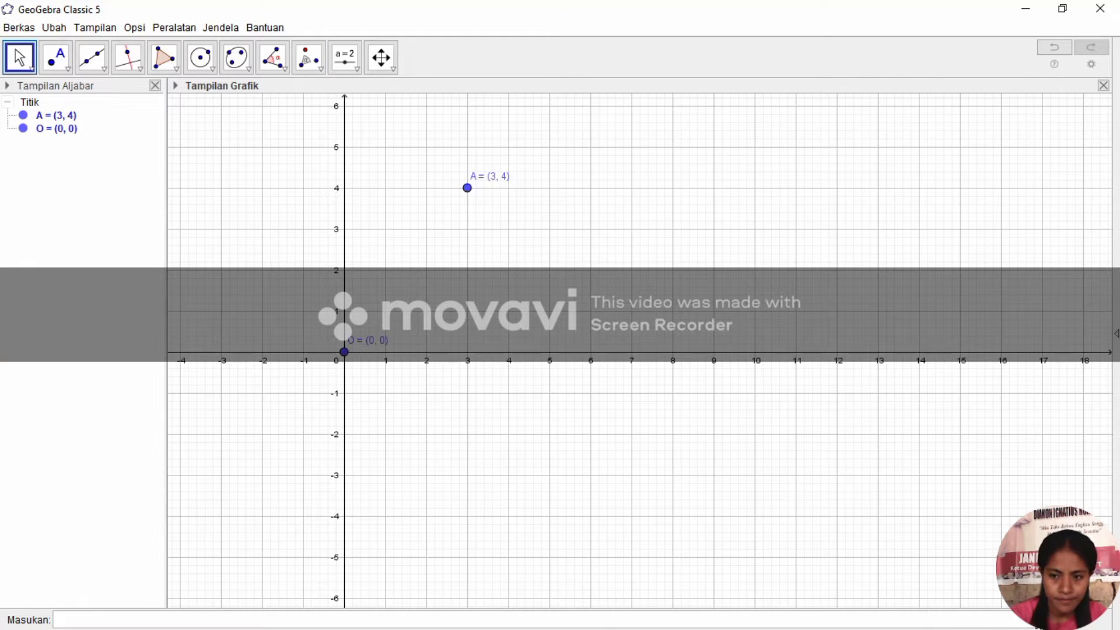
{"action": "left_click", "coordinate": [1037, 627]}
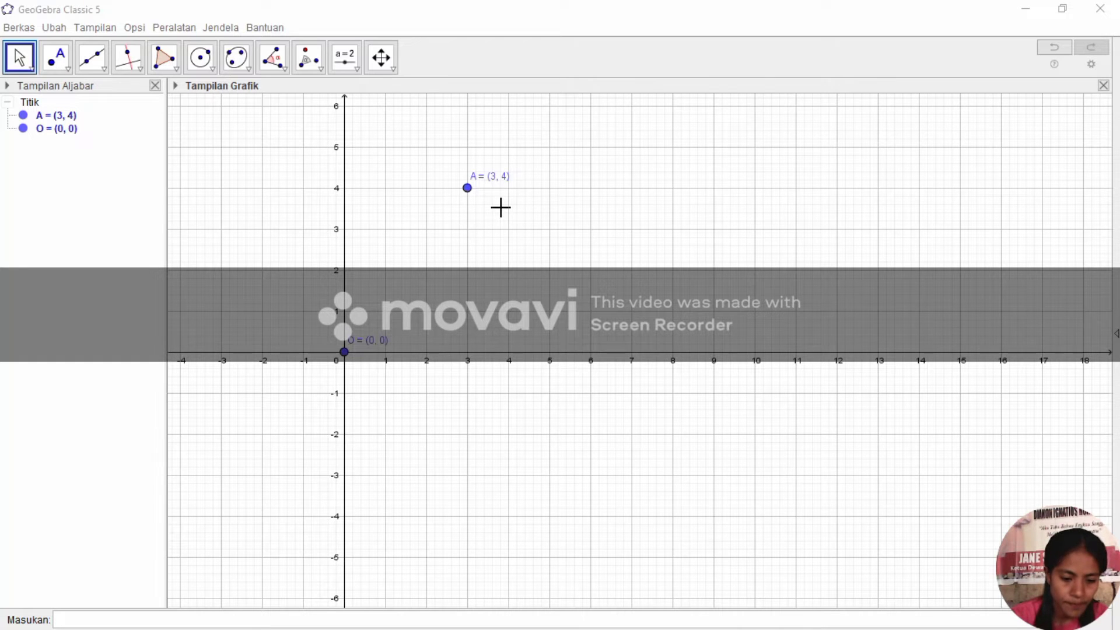
{"action": "left_click", "coordinate": [468, 188]}
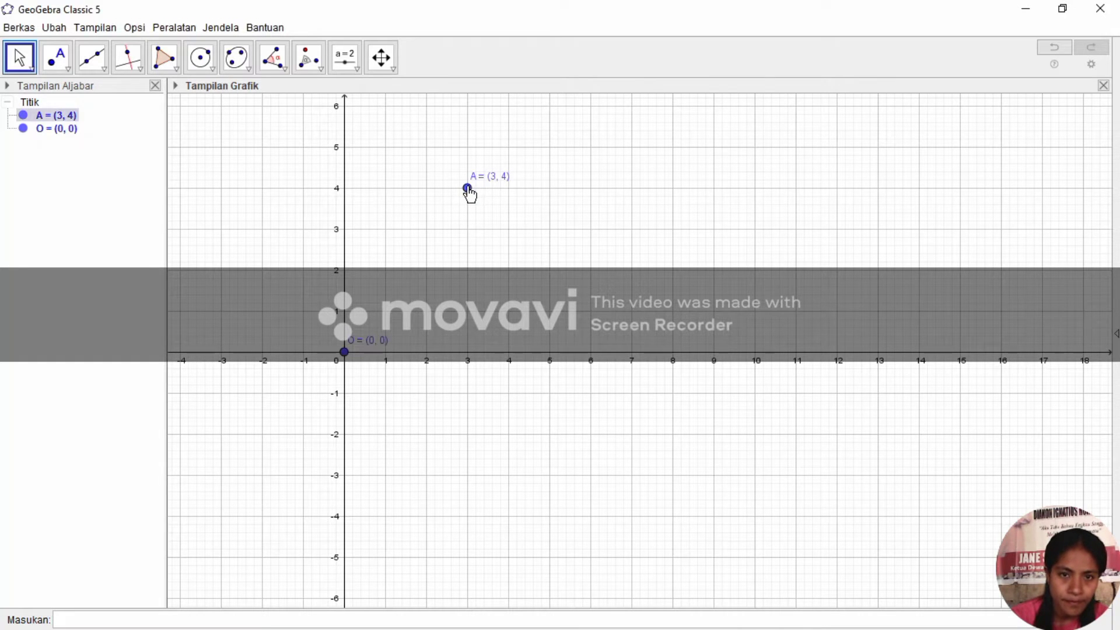
{"action": "left_click", "coordinate": [344, 352]}
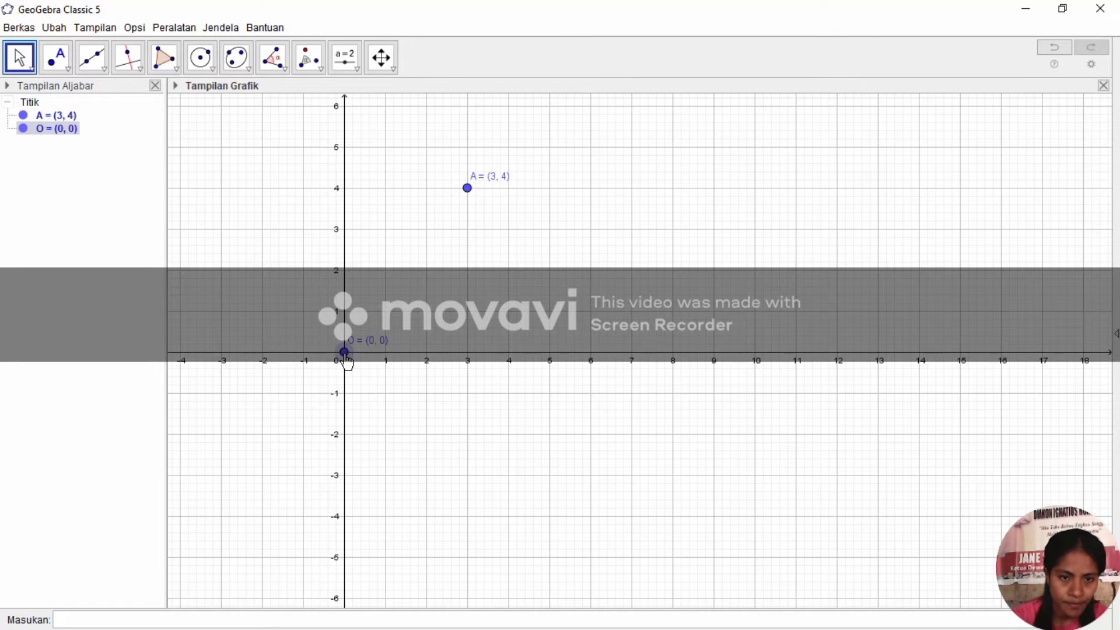
{"action": "double_click", "coordinate": [344, 352]}
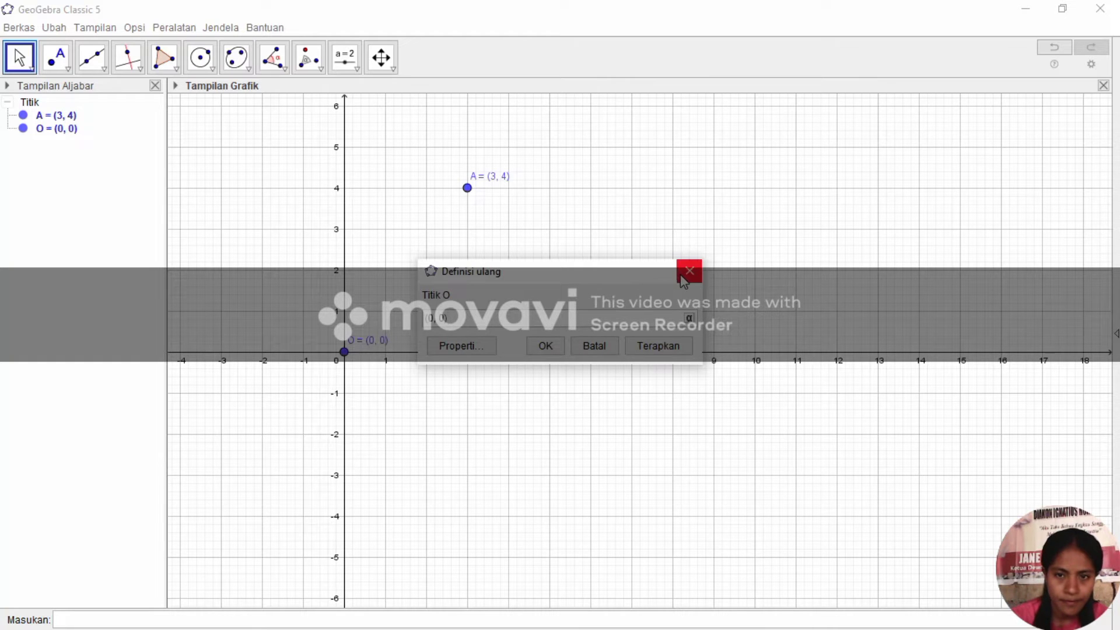
{"action": "left_click", "coordinate": [683, 272]}
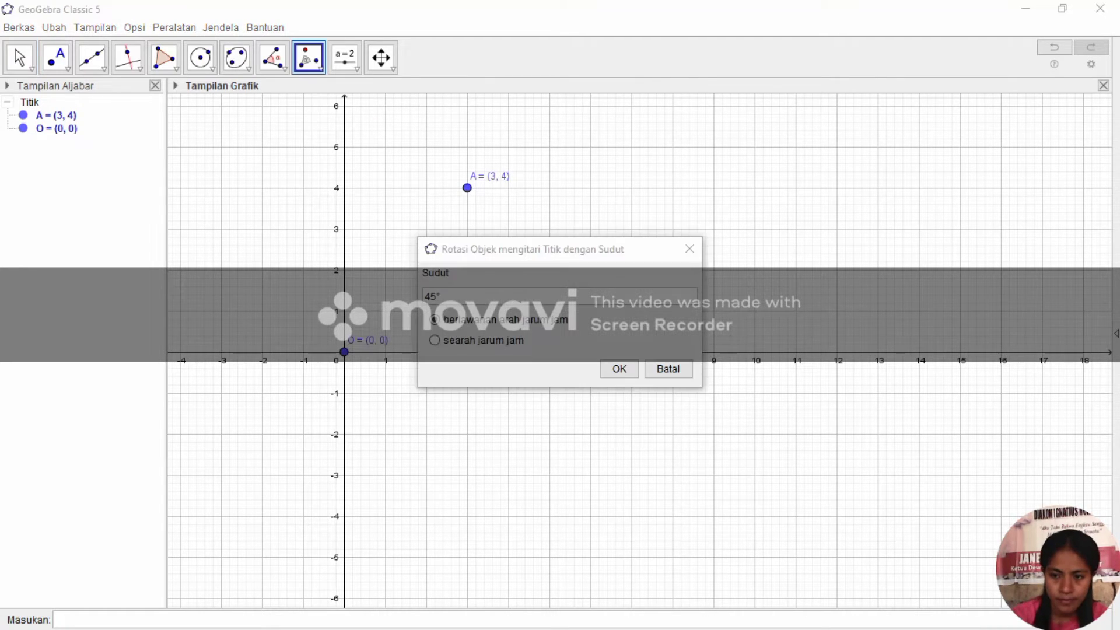
- Rotate point A about point O by 90° counterclockwise (berlawanan arah jarum jam)
{"action": "left_click", "coordinate": [434, 295]}
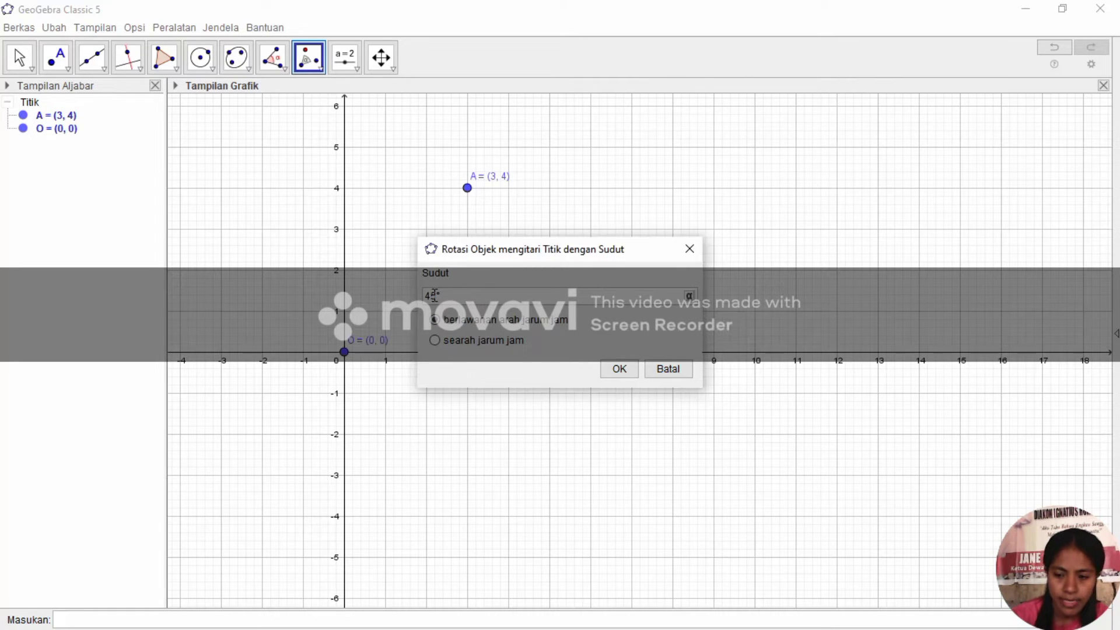
{"action": "key", "text": "BackSpace"}
{"action": "key", "text": "BackSpace"}
{"action": "type", "text": "3"}
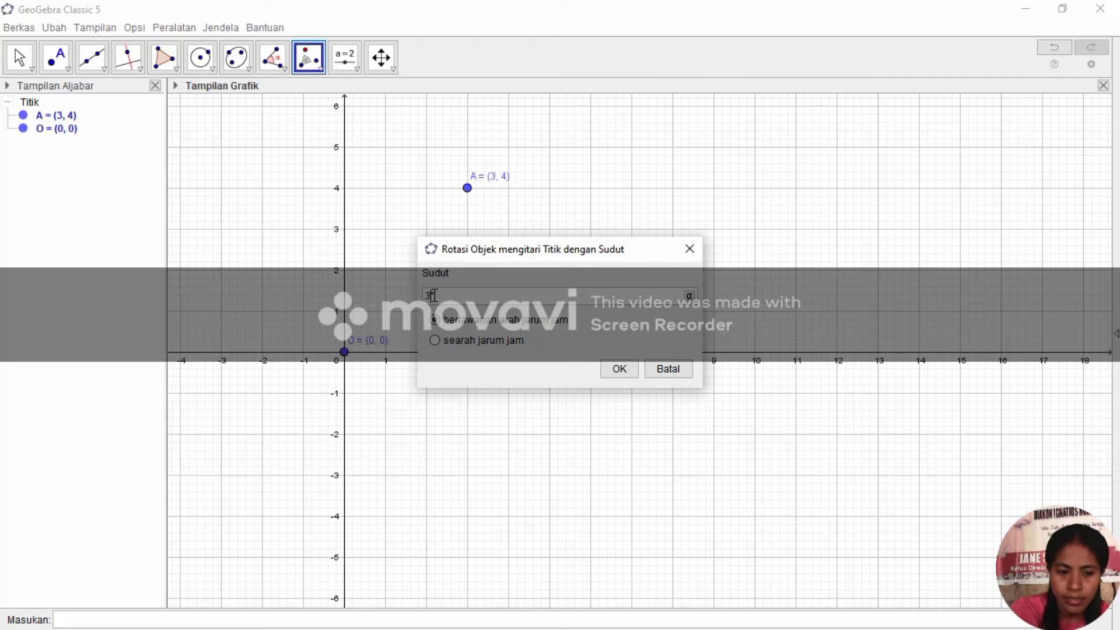
{"action": "type", "text": "0"}
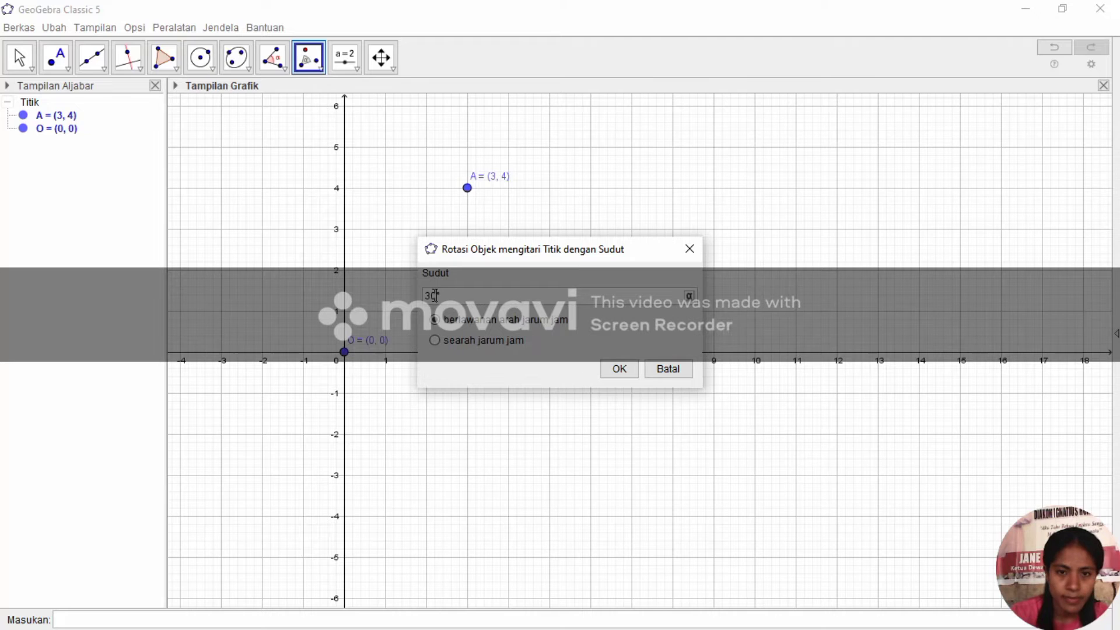
{"action": "key", "text": "BackSpace"}
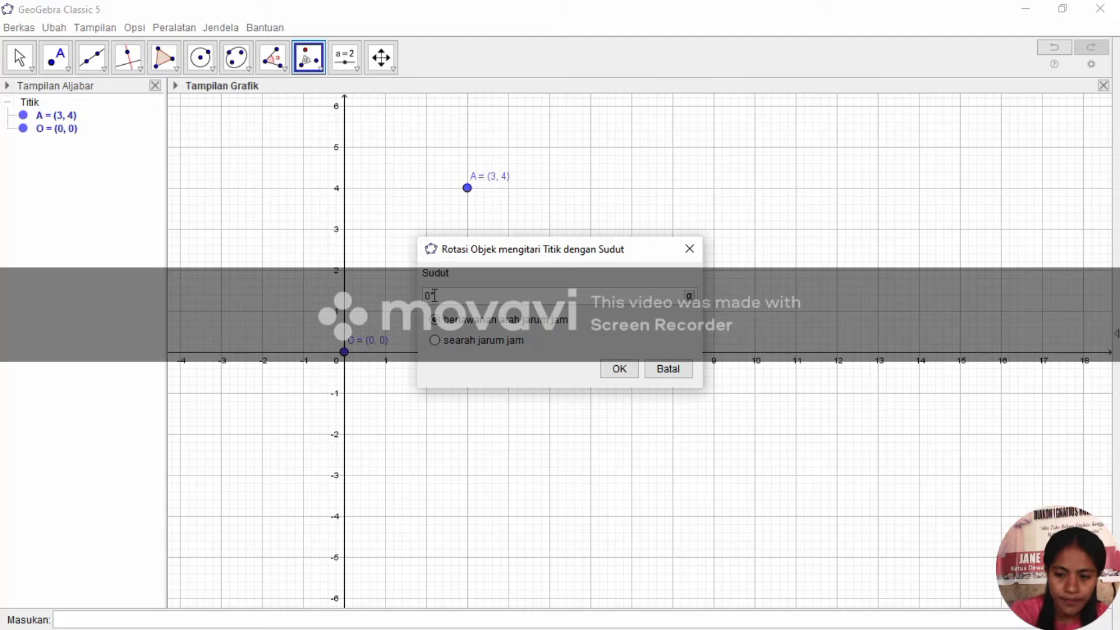
{"action": "key", "text": "Delete"}
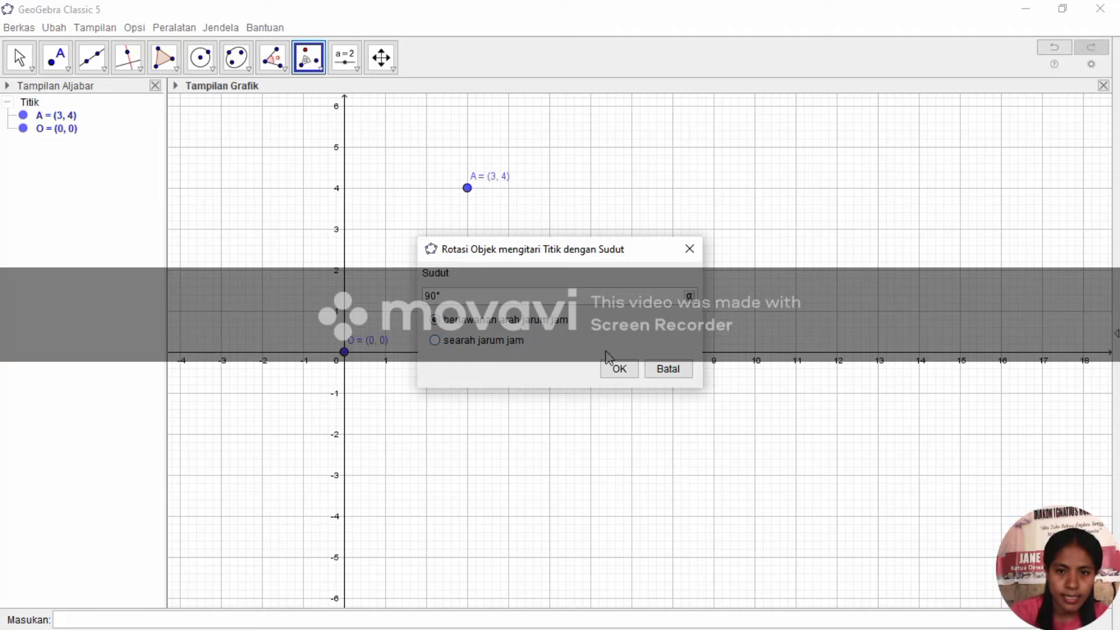
{"action": "left_click", "coordinate": [617, 369]}
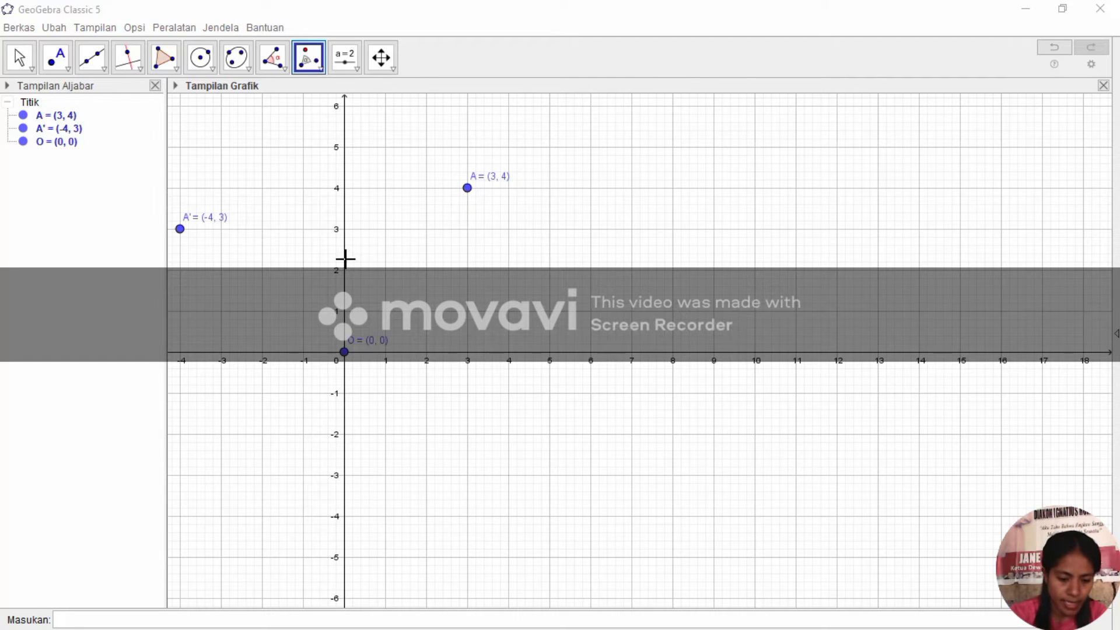
- Cancel the stray rotation dialog and undo both the extra point and the counterclockwise image of point A
{"action": "left_click", "coordinate": [263, 233]}
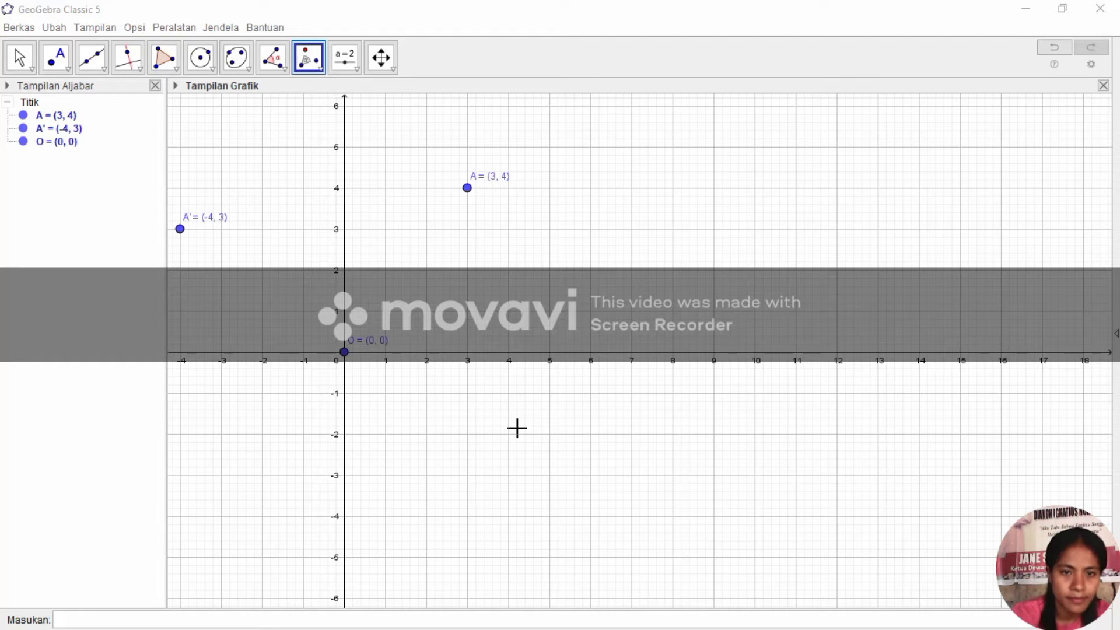
{"action": "left_click", "coordinate": [464, 332]}
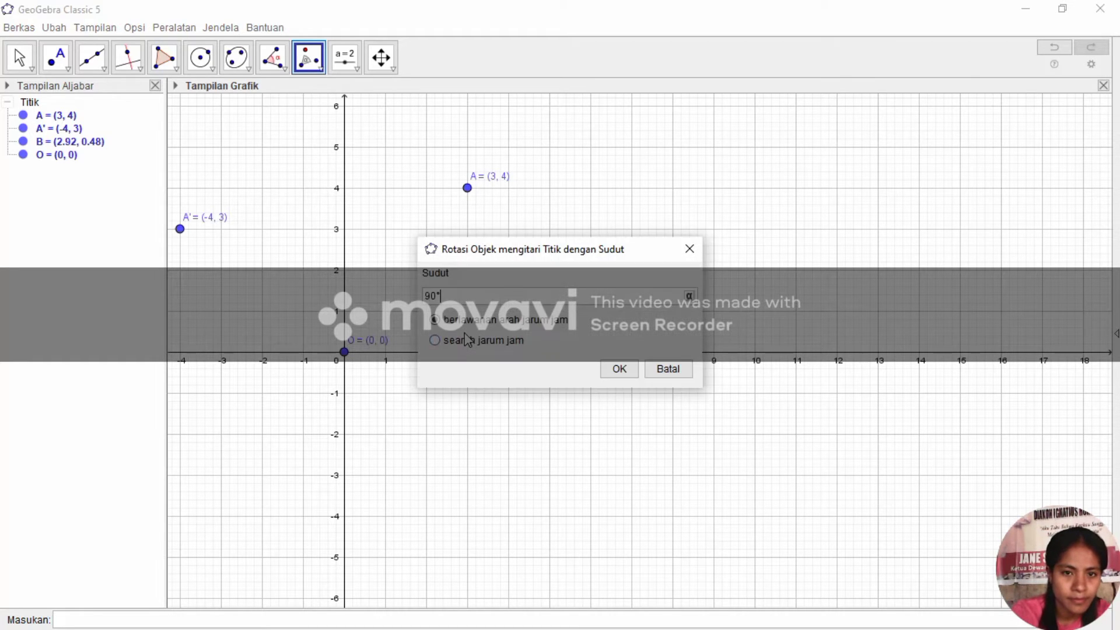
{"action": "left_click", "coordinate": [694, 252]}
{"action": "key", "text": "ctrl+z"}
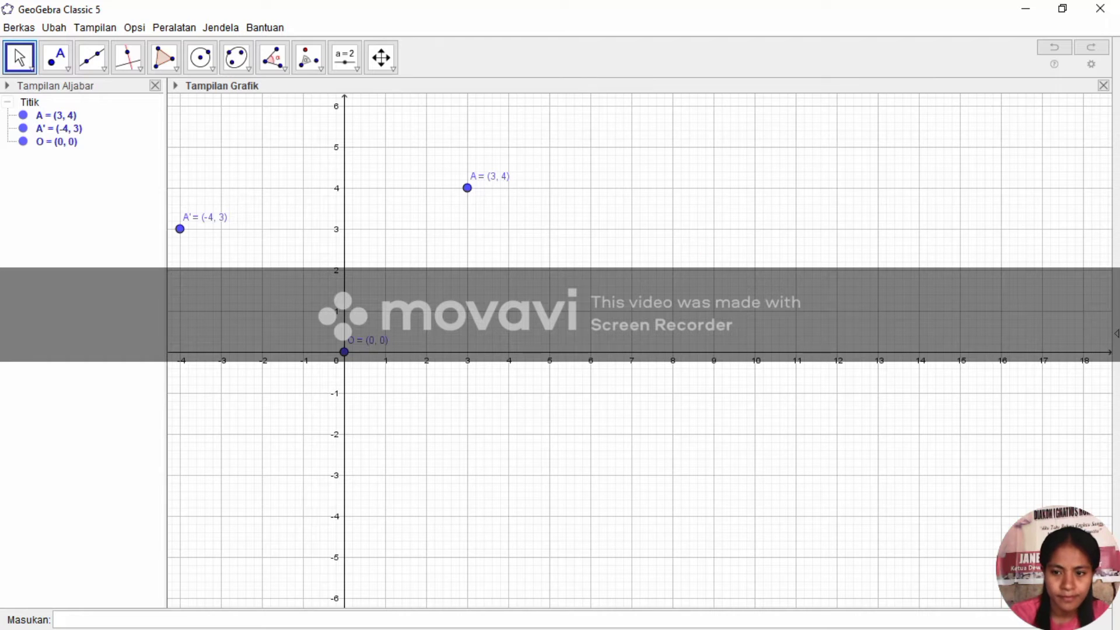
{"action": "key", "text": "ctrl+z"}
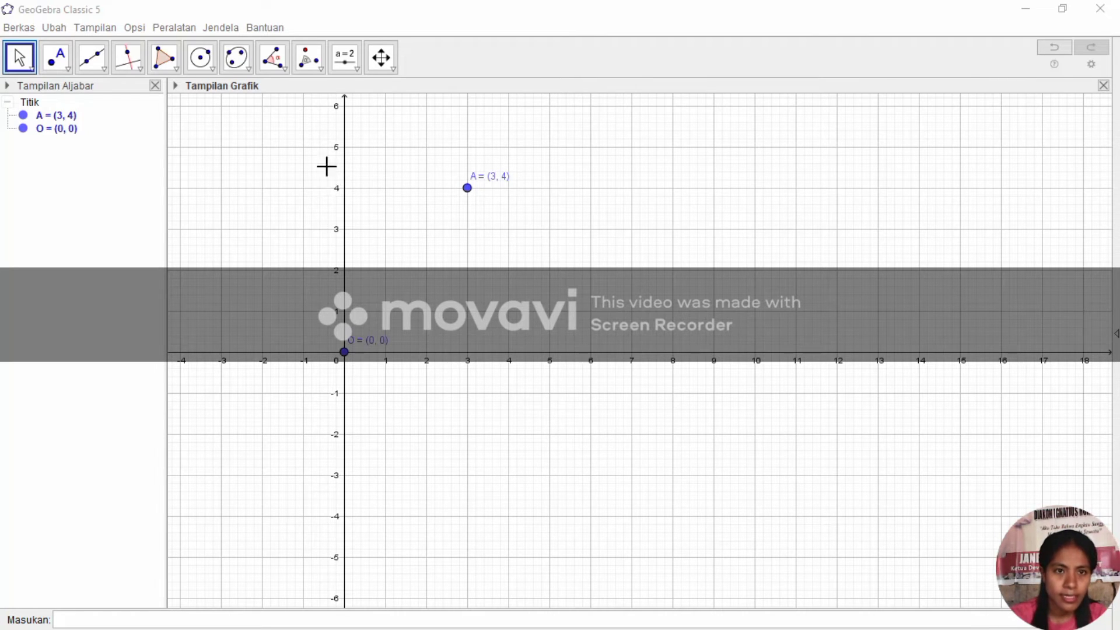
- Rotate point A about point O by 90° clockwise (searah jarum jam) with Rotasi Objek mengitari Titik dengan Sudut
{"action": "left_click", "coordinate": [315, 71]}
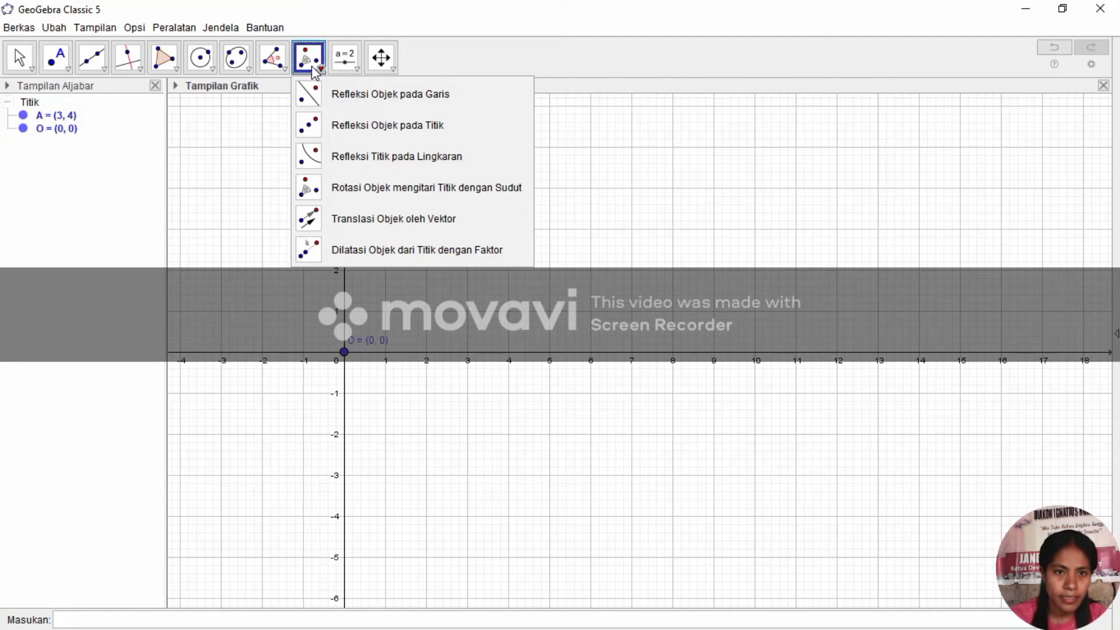
{"action": "left_click", "coordinate": [398, 184]}
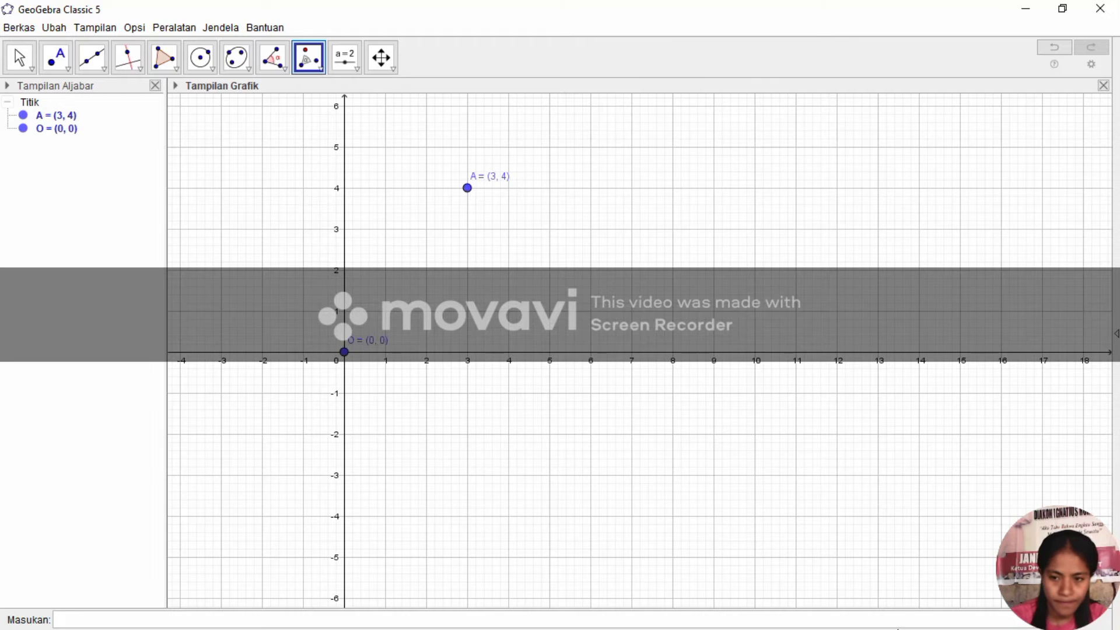
{"action": "left_click", "coordinate": [1033, 629]}
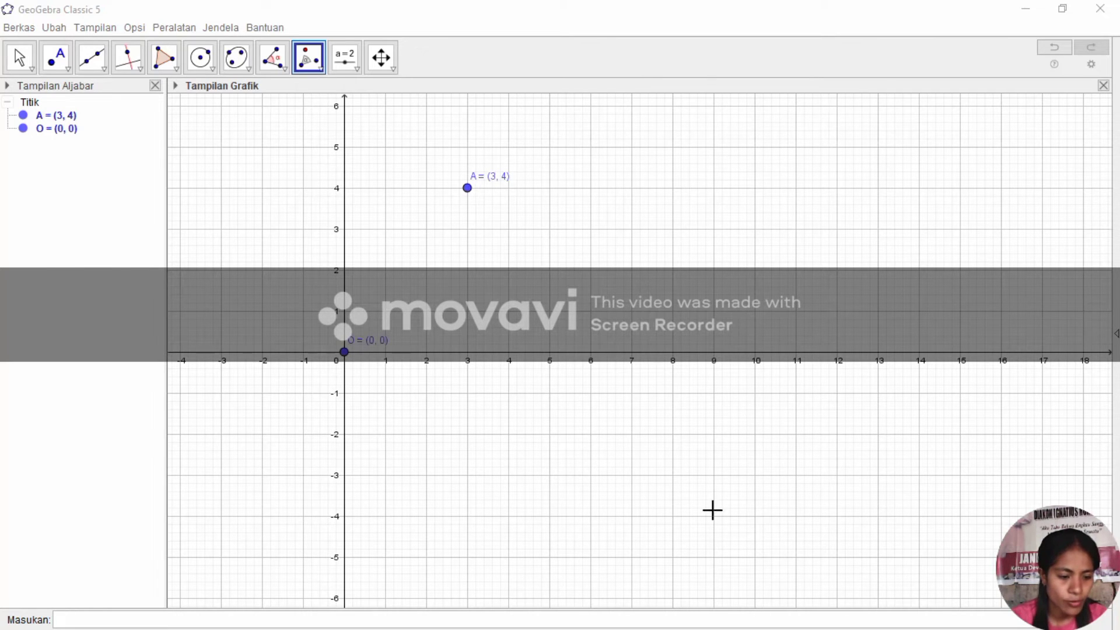
{"action": "left_click", "coordinate": [467, 188]}
{"action": "left_click", "coordinate": [468, 188]}
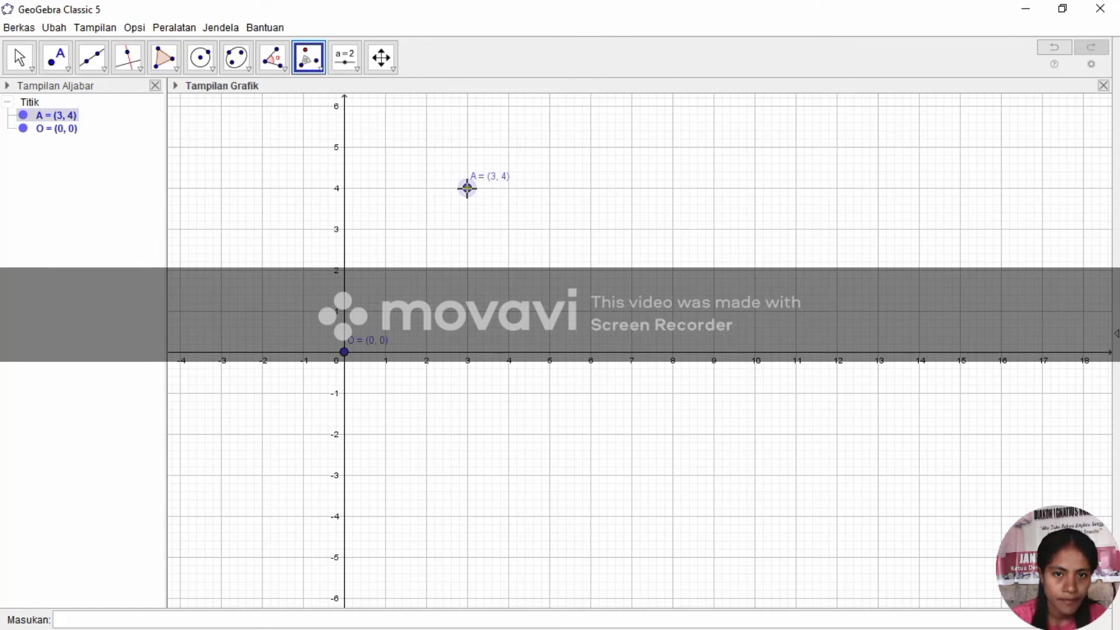
{"action": "left_click", "coordinate": [344, 352]}
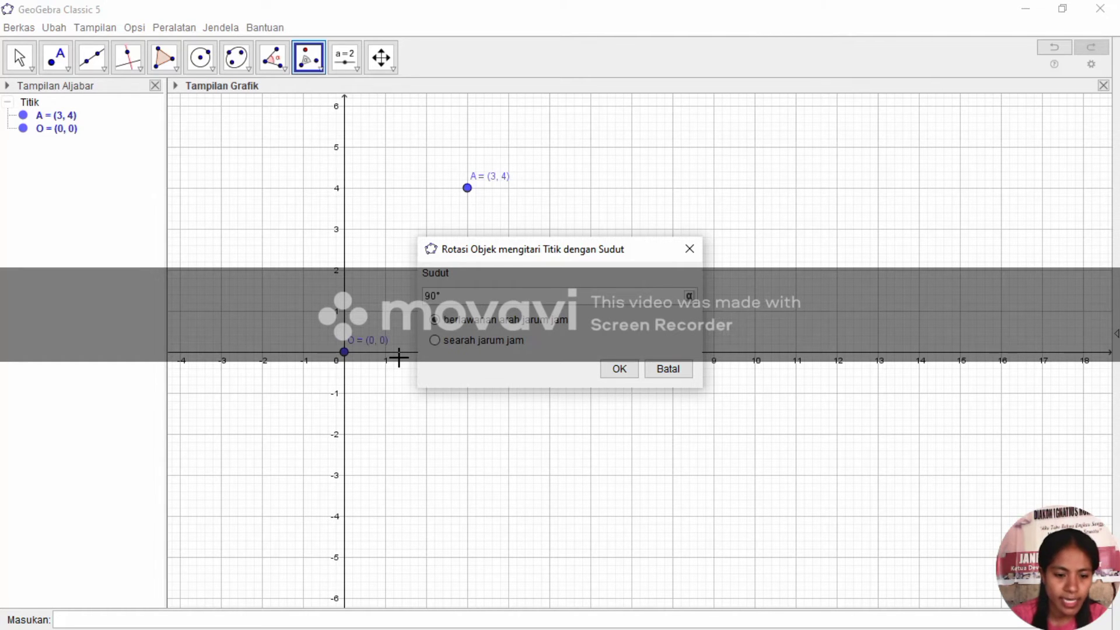
{"action": "left_click", "coordinate": [436, 341]}
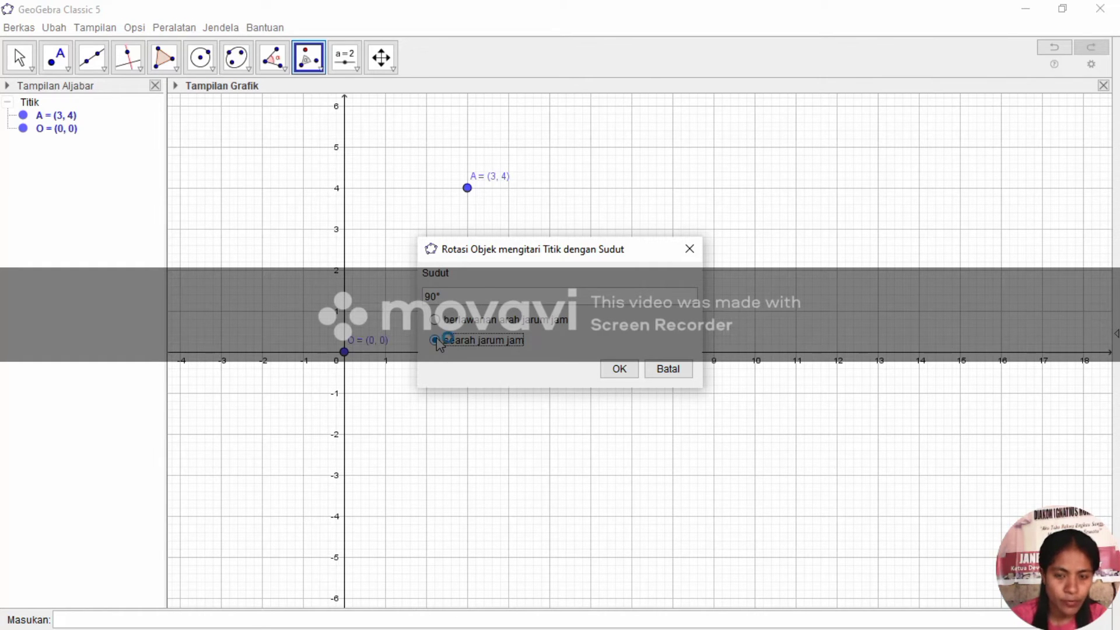
{"action": "left_click", "coordinate": [618, 374]}
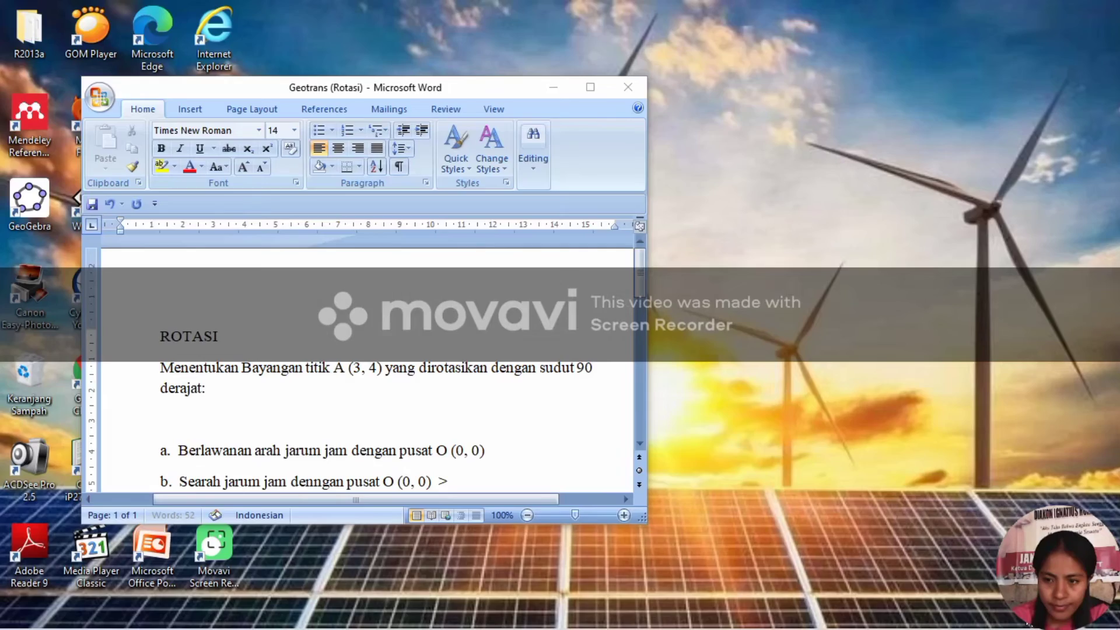
- In the Geotrans (Rotasi) Word document, add the image label A’ after the > sign of item b
{"action": "left_click", "coordinate": [457, 483]}
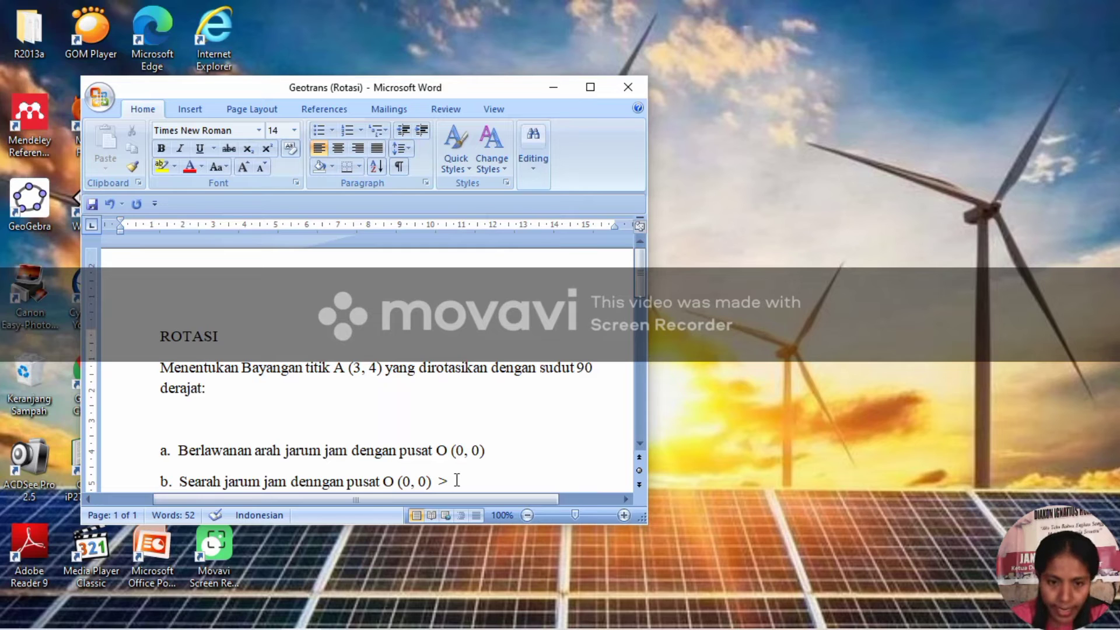
{"action": "type", "text": "a"}
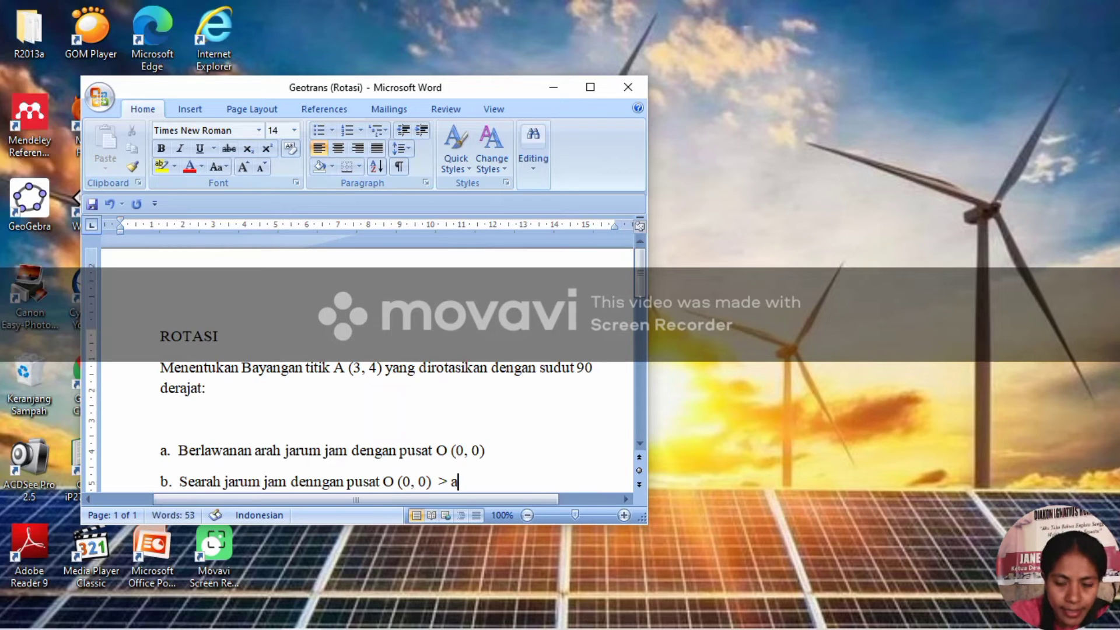
{"action": "key", "text": "BackSpace"}
{"action": "type", "text": "A"}
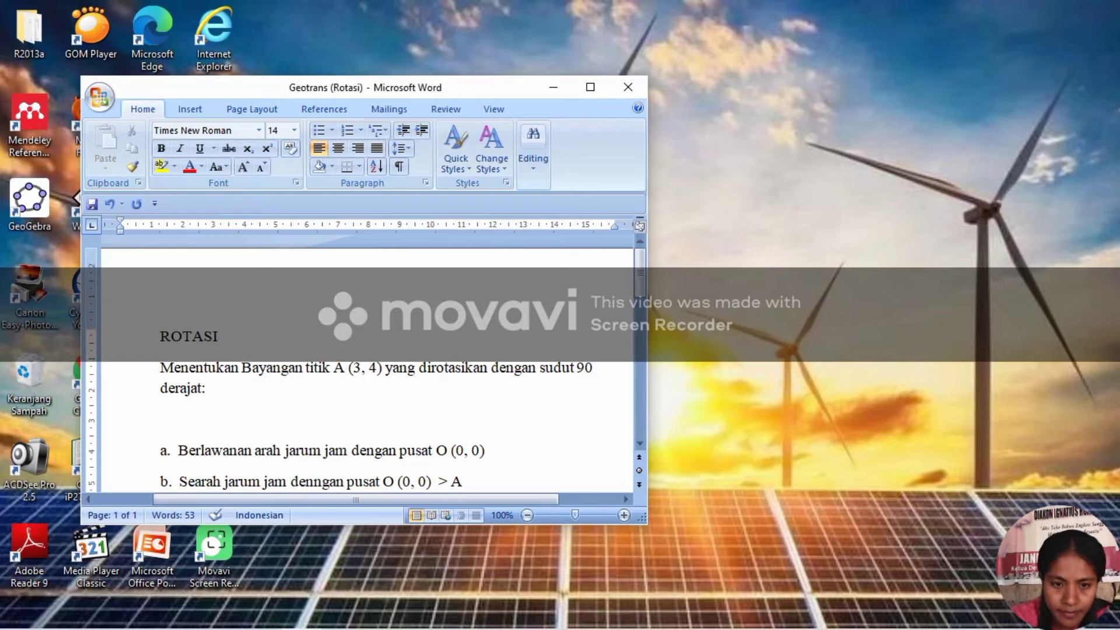
{"action": "type", "text": "'"}
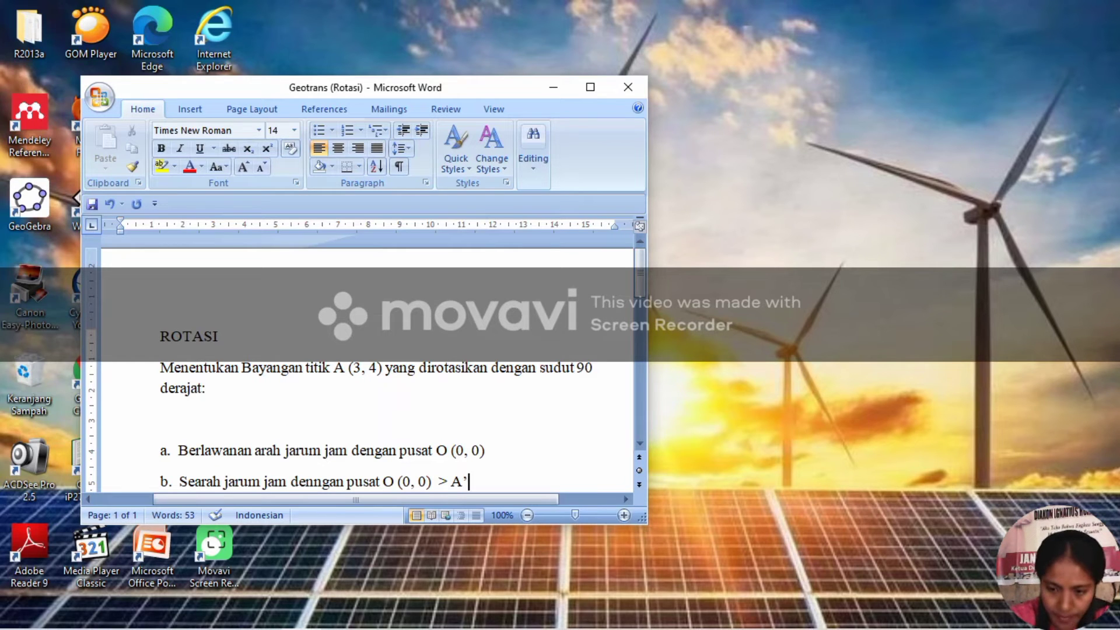
{"action": "key", "text": "BackSpace"}
{"action": "type", "text": "'"}
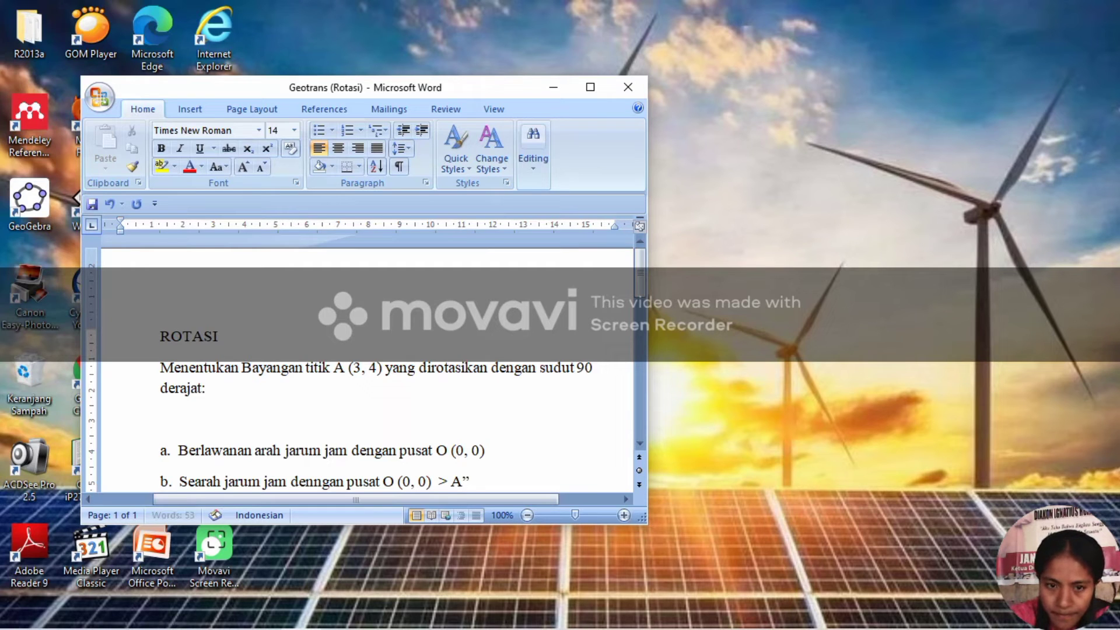
{"action": "key", "text": "BackSpace"}
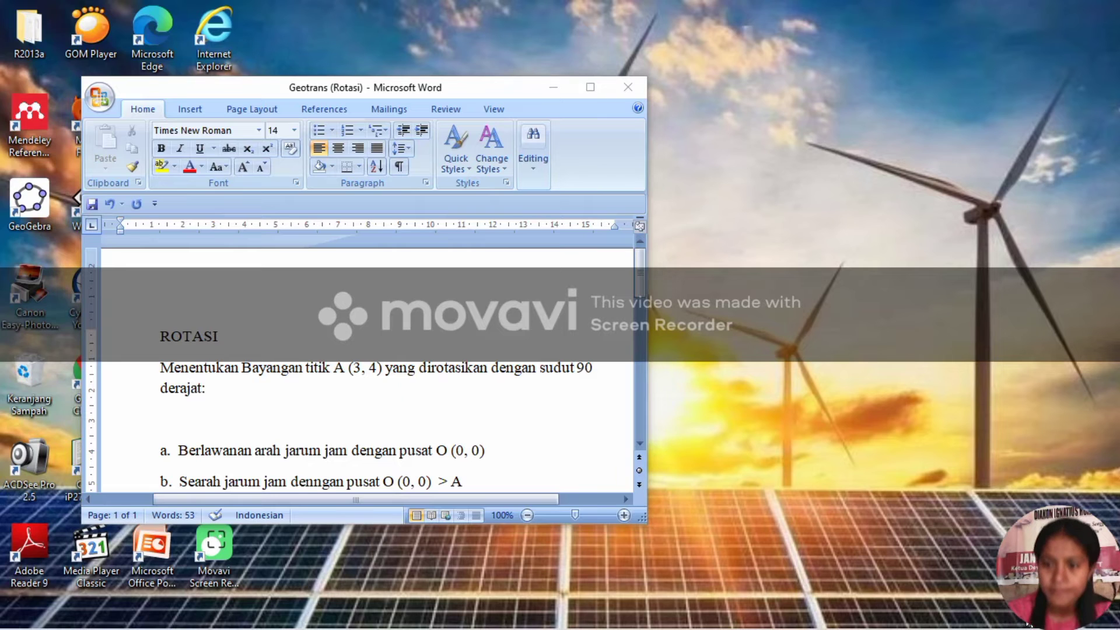
{"action": "type", "text": "'"}
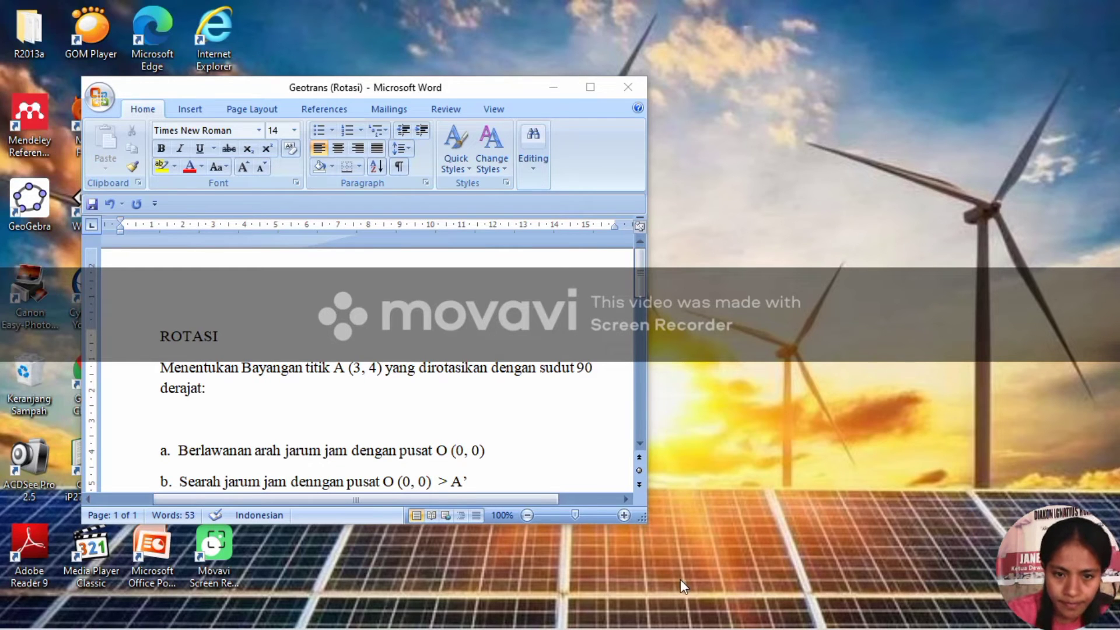
- Complete the answer of item b with the image coordinates (4, -3)
{"action": "left_click", "coordinate": [474, 478]}
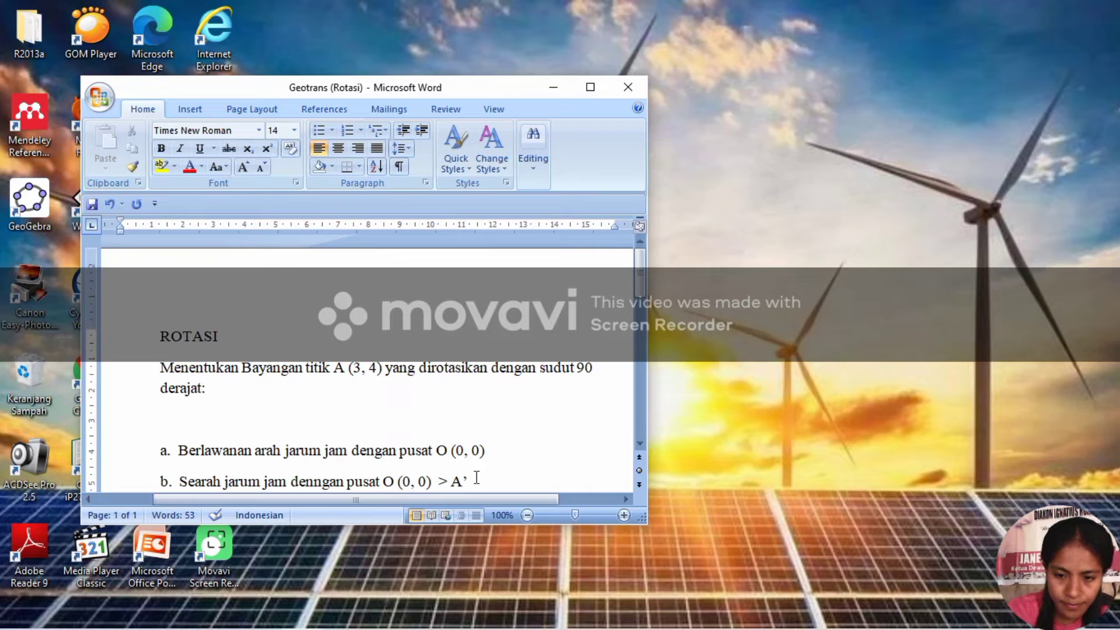
{"action": "type", "text": "(3"}
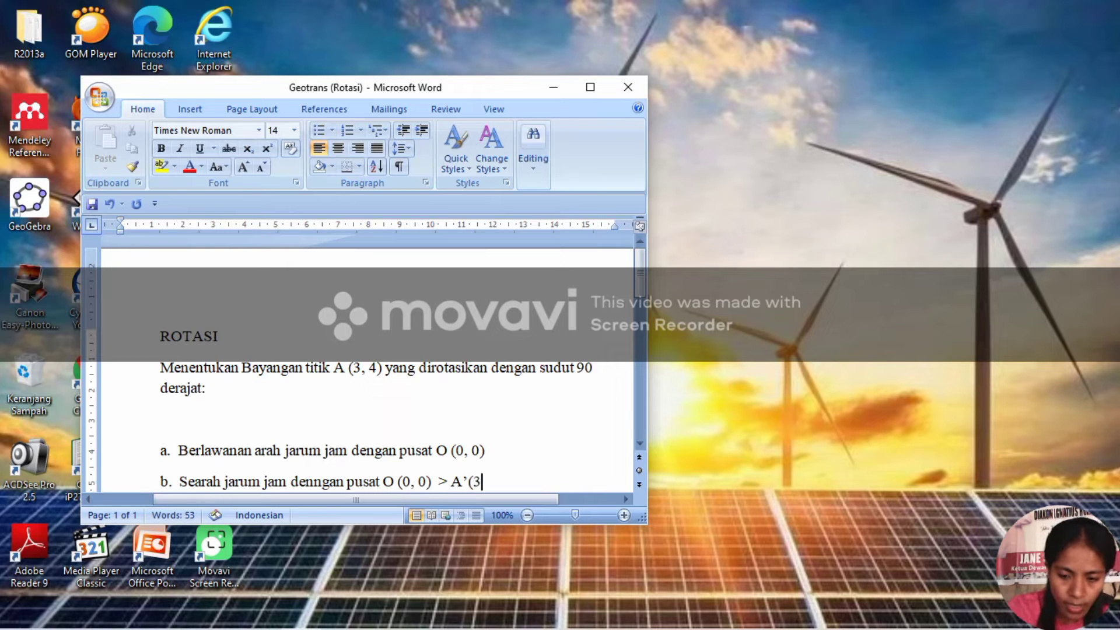
{"action": "type", "text": ","}
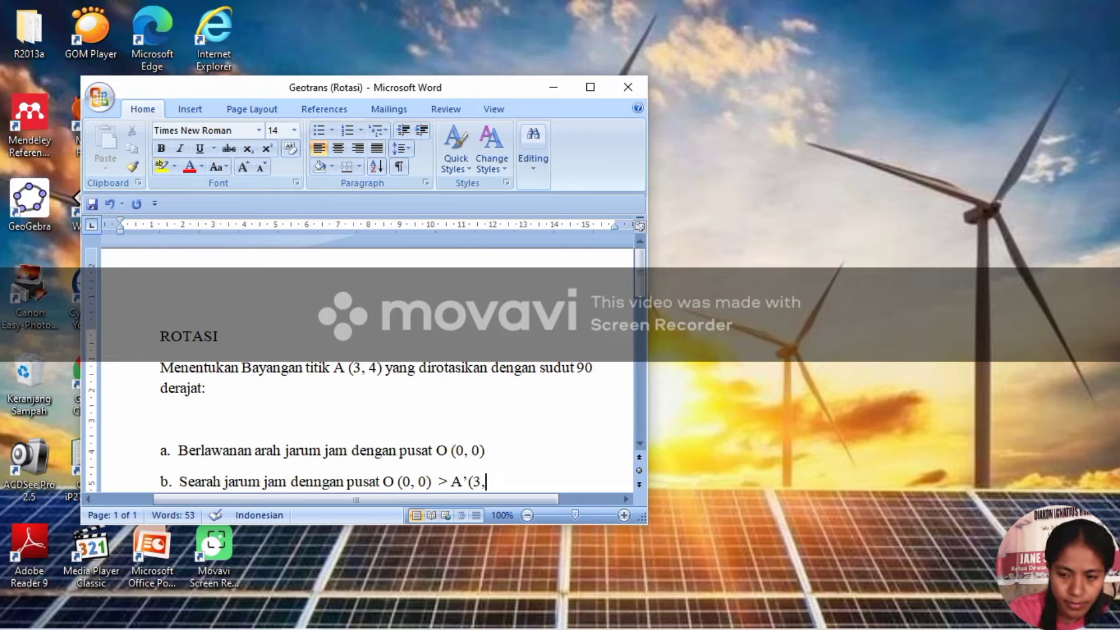
{"action": "key", "text": "BackSpace"}
{"action": "key", "text": "BackSpace"}
{"action": "type", "text": "4,"}
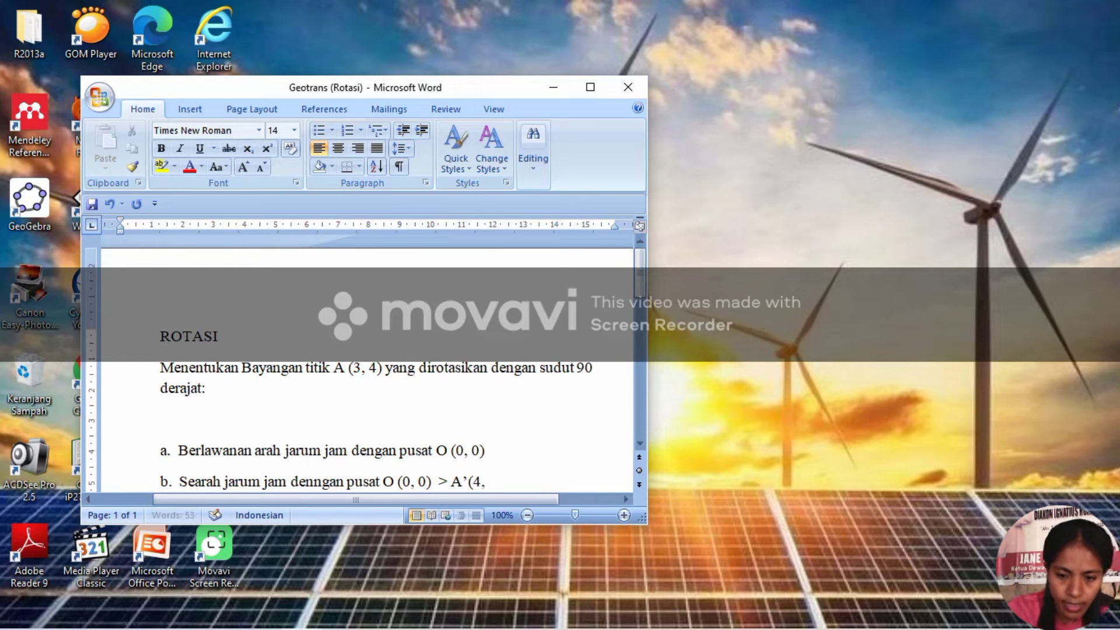
{"action": "type", "text": " -3"}
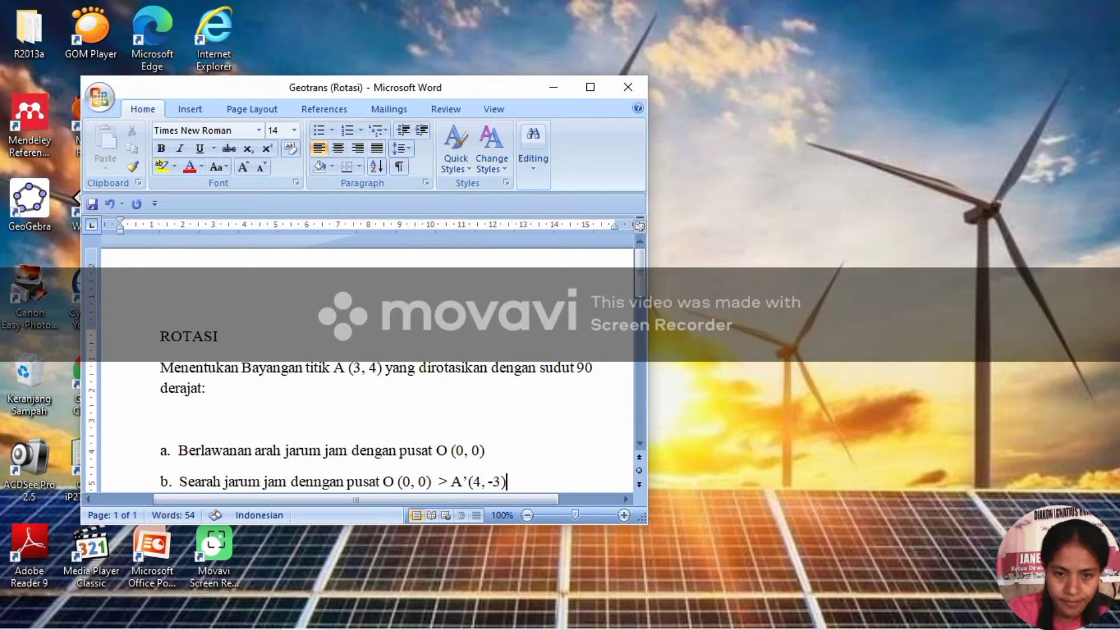
{"action": "type", "text": ")"}
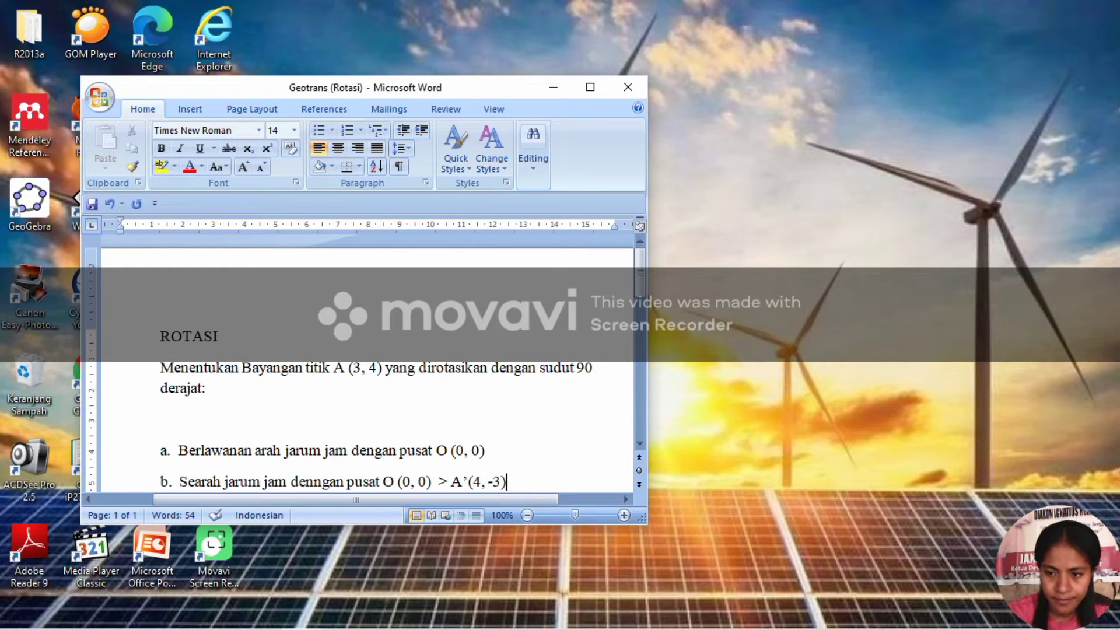
{"action": "left_click", "coordinate": [1013, 629]}
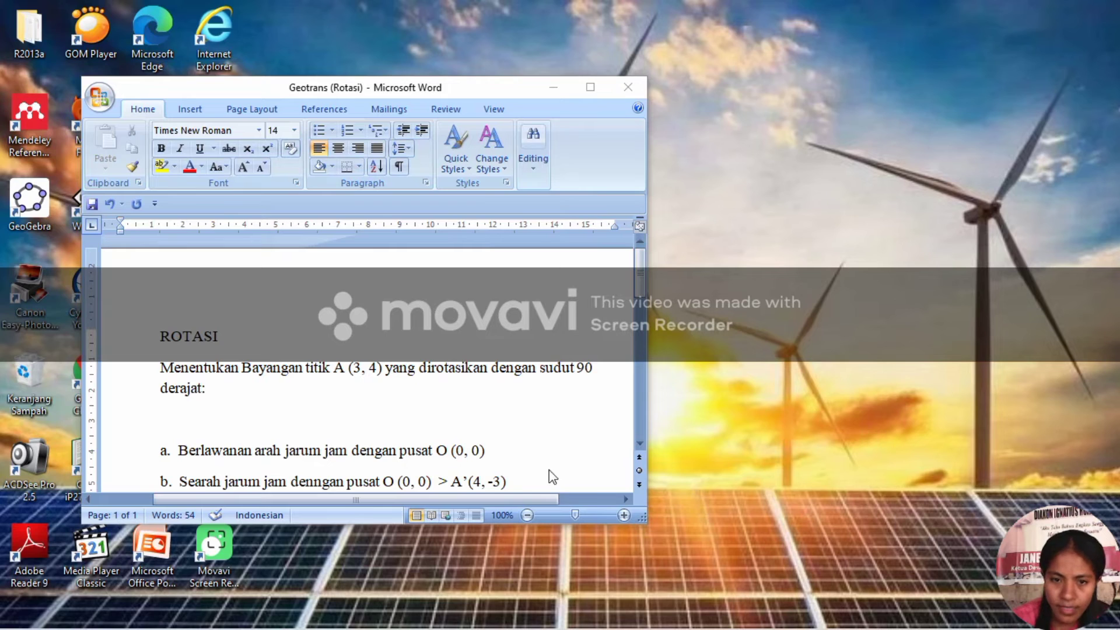
- Complete item a with a > sign followed by the image A’ (-4,3)
{"action": "left_click", "coordinate": [492, 449]}
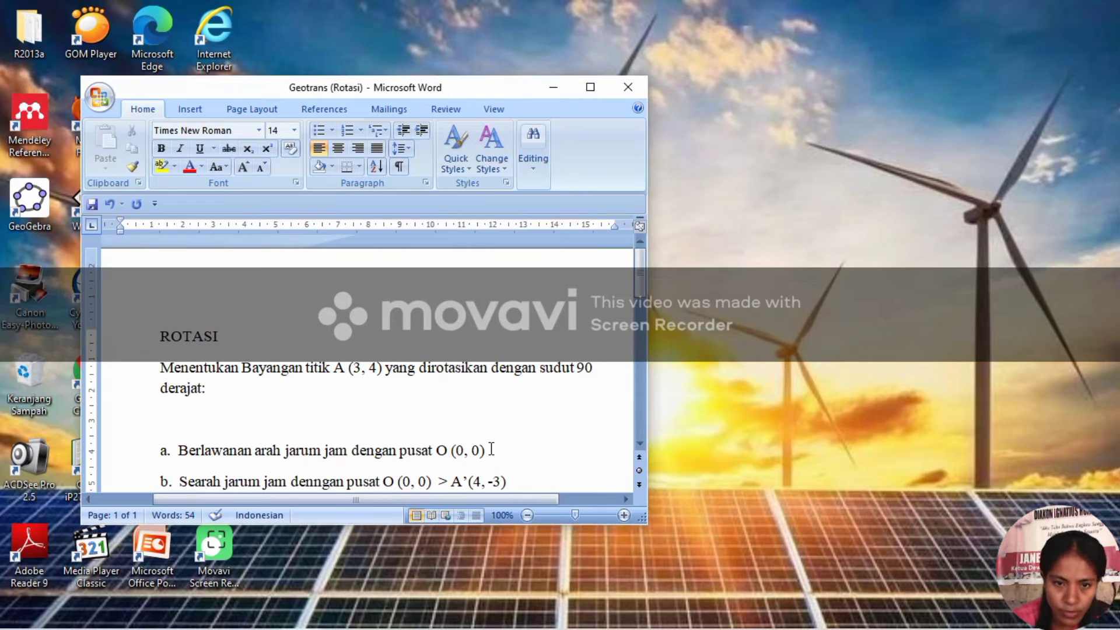
{"action": "left_click", "coordinate": [491, 449]}
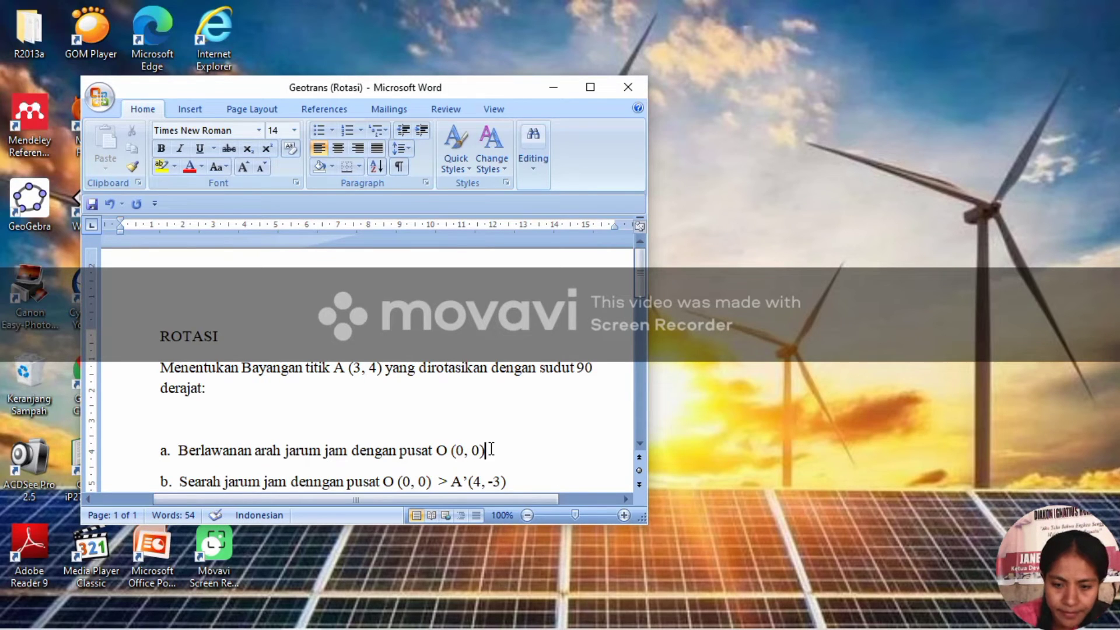
{"action": "type", "text": ">"}
{"action": "key", "text": "Left"}
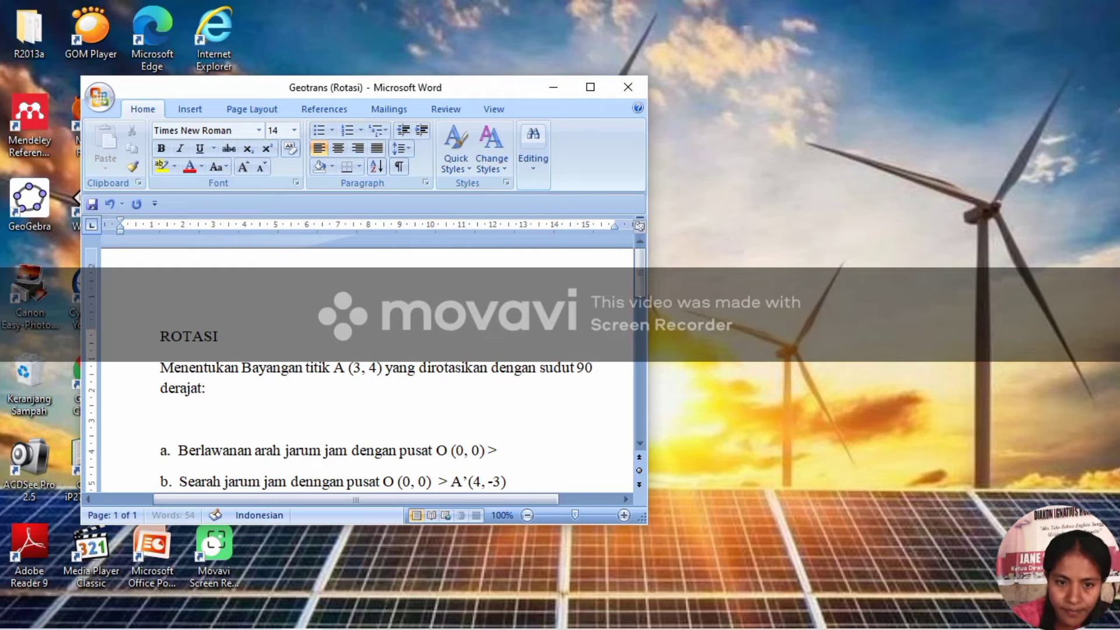
{"action": "key", "text": "Right"}
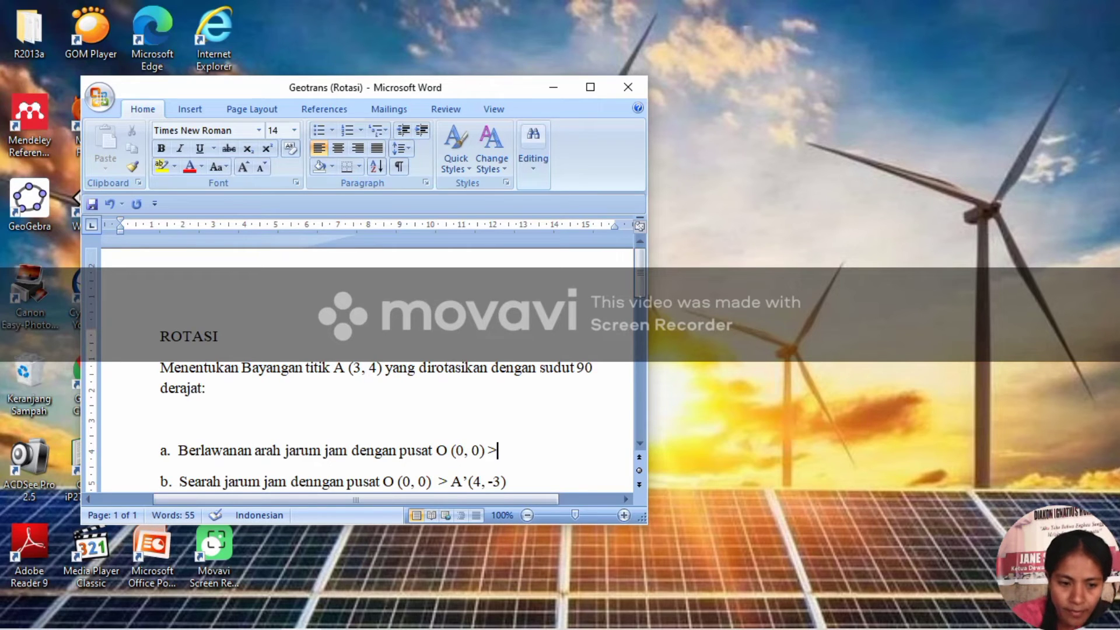
{"action": "type", "text": "a"}
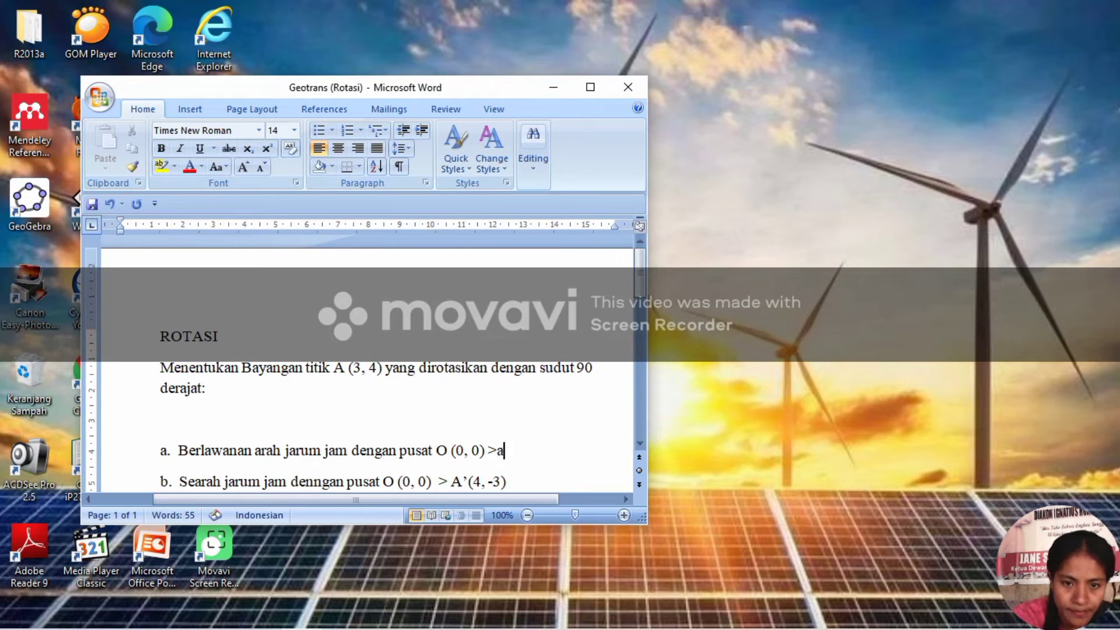
{"action": "key", "text": "BackSpace"}
{"action": "type", "text": "A'"}
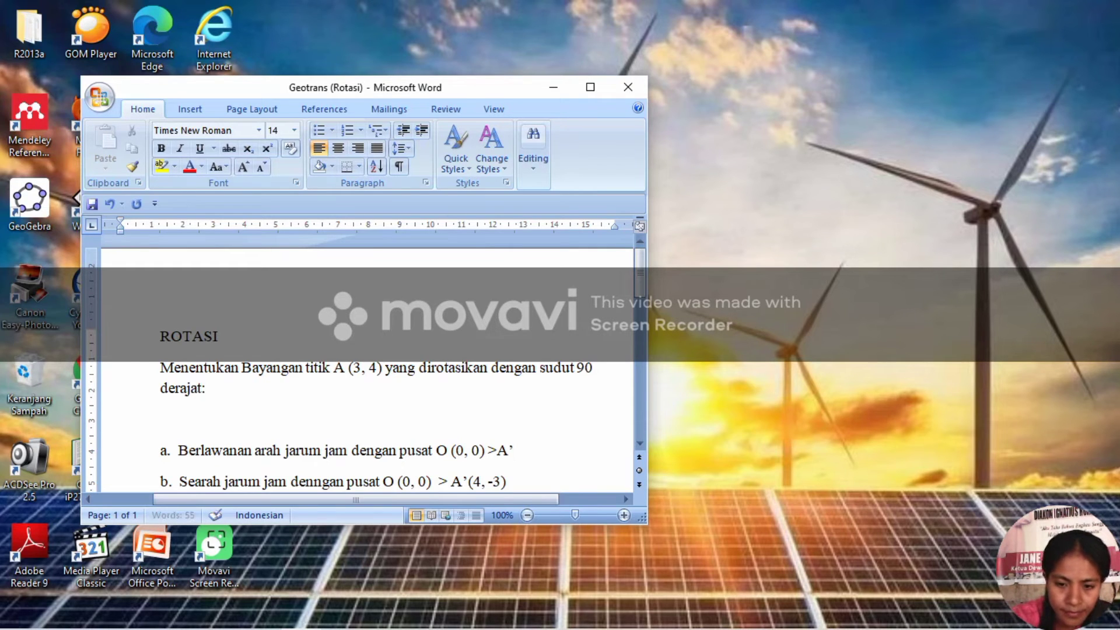
{"action": "type", "text": " ("}
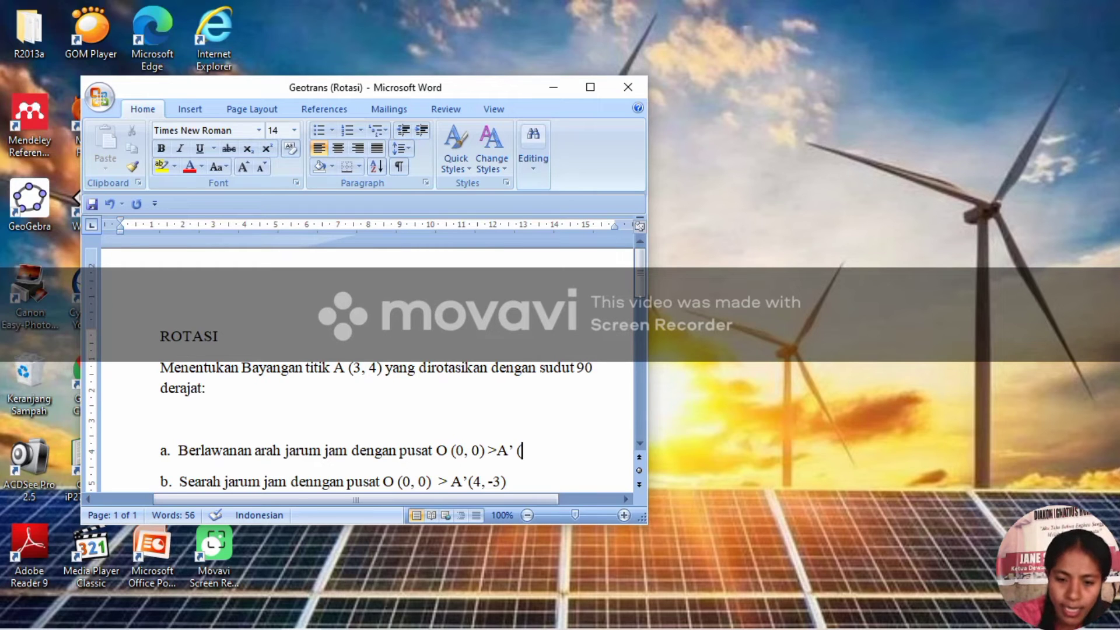
{"action": "type", "text": "-4,"}
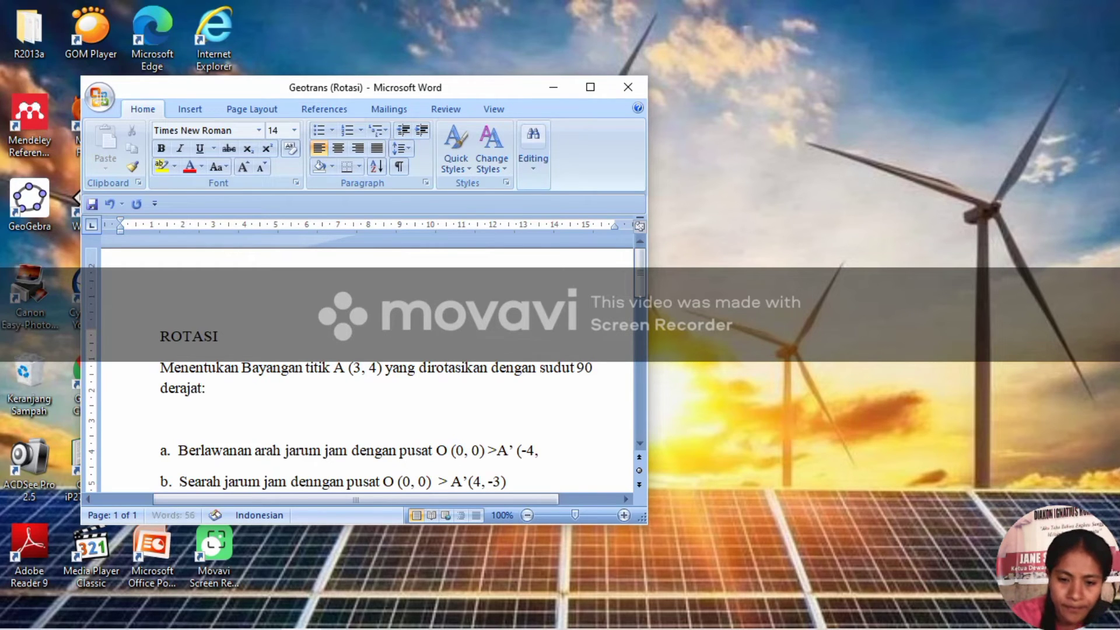
{"action": "type", "text": "3)"}
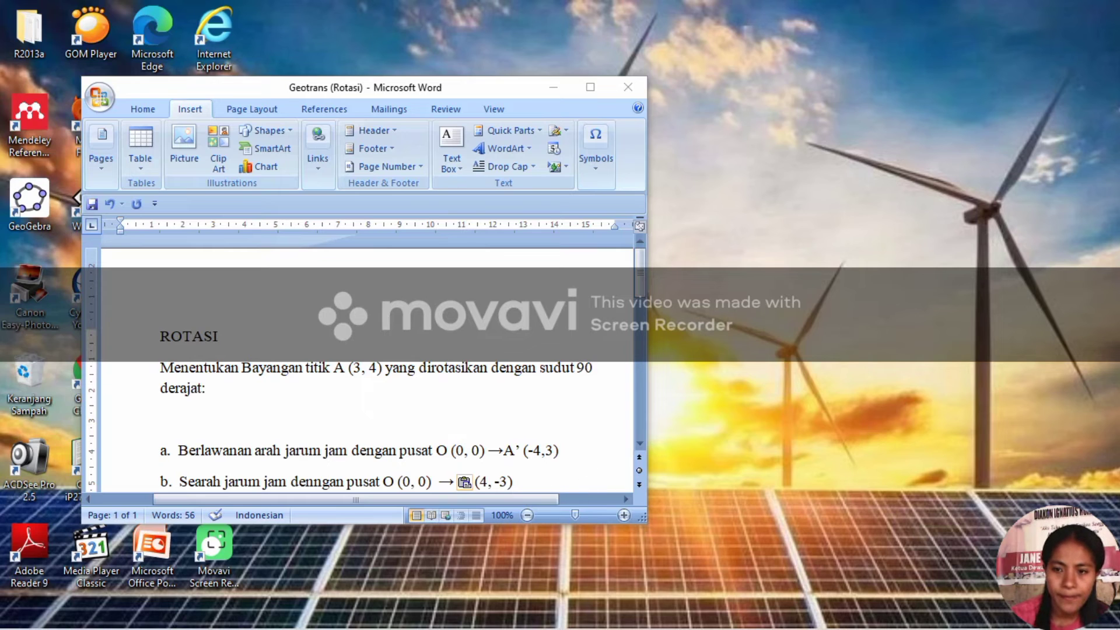
- Switch to GeoGebra and place a new free point at about (6.24, 0.52) in the graphics view
{"action": "key", "text": "alt+Tab"}
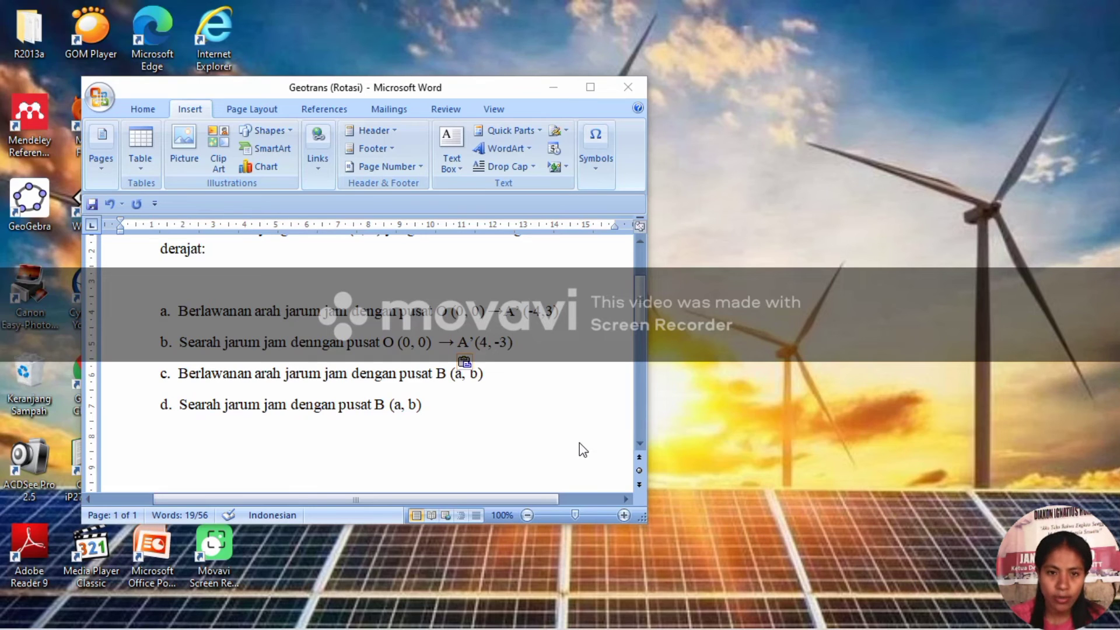
{"action": "left_click", "coordinate": [493, 343]}
{"action": "type", "text": "-"}
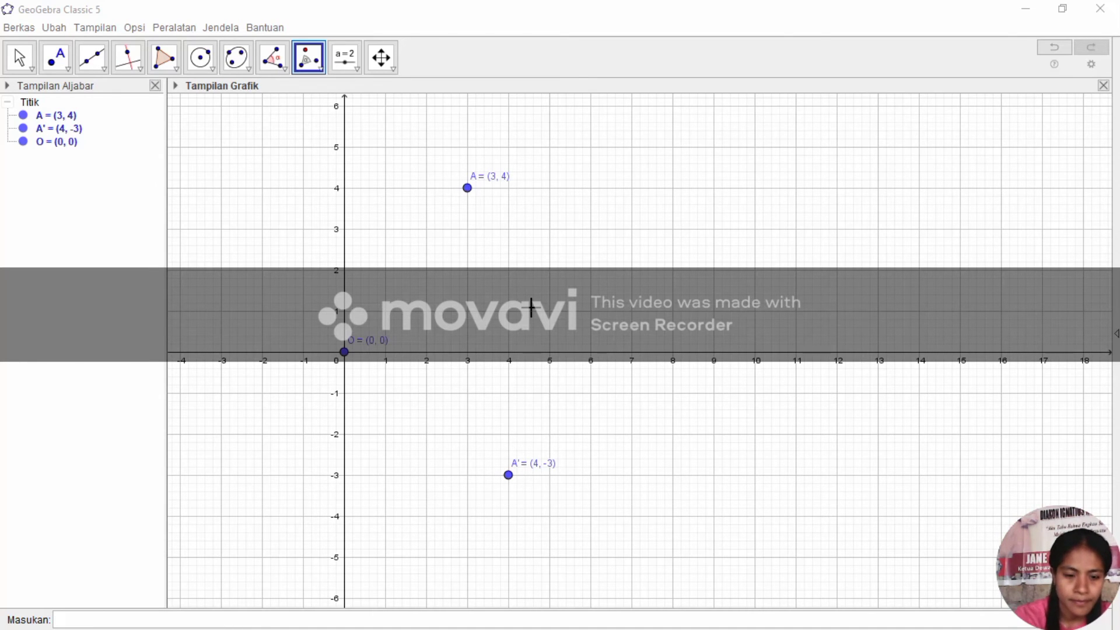
{"action": "left_click", "coordinate": [599, 331]}
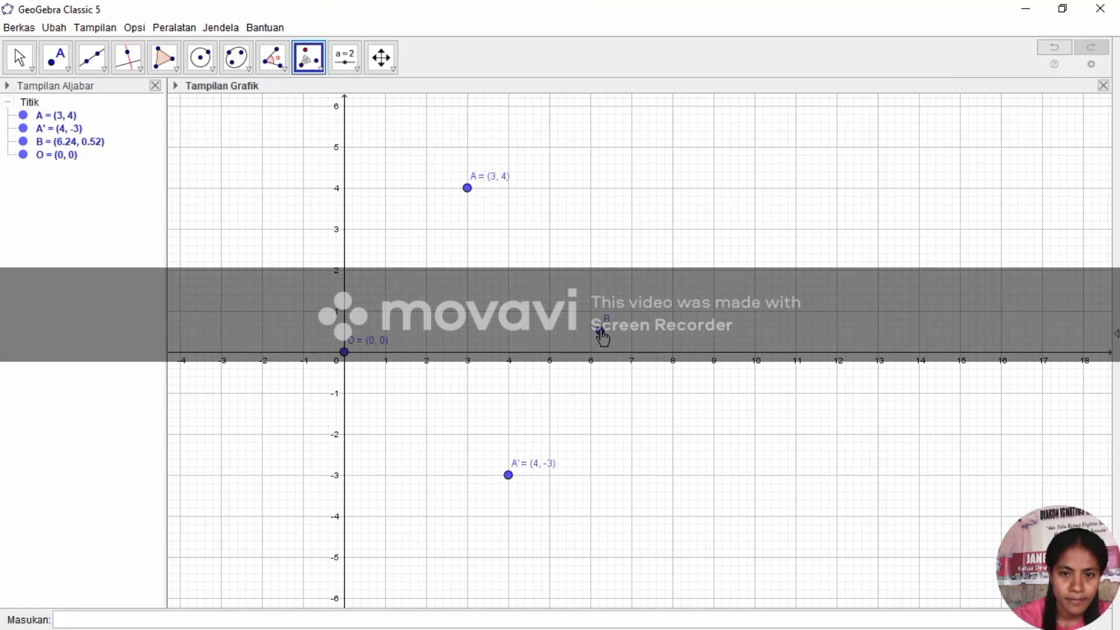
{"action": "right_click", "coordinate": [600, 332]}
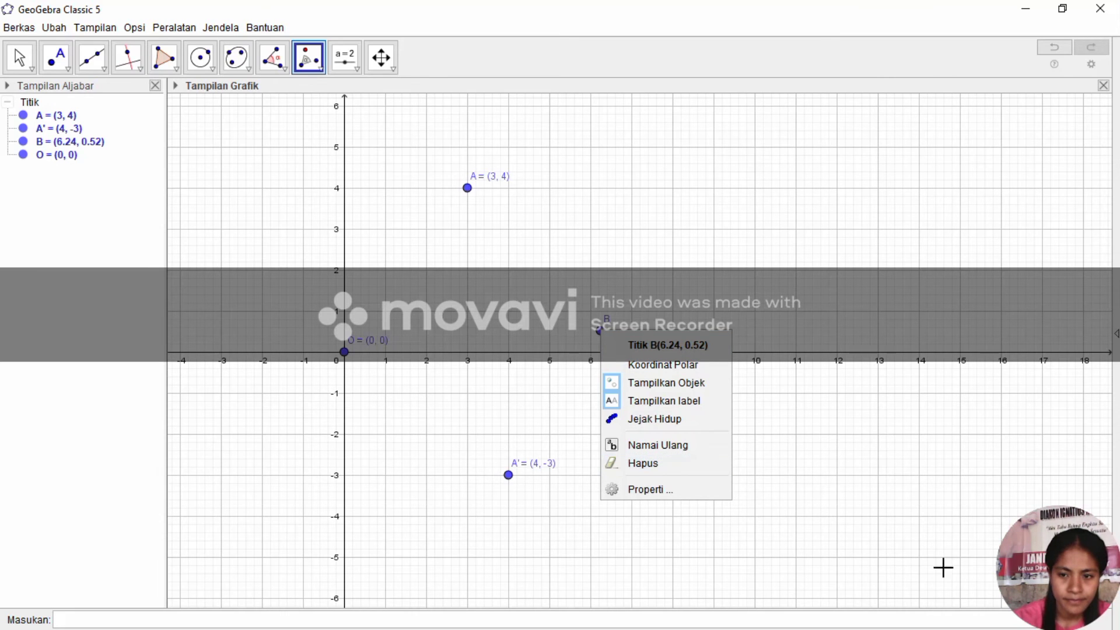
- Switch to the Geotrans (Rotasi) Word document and replace the coordinates of centre B with (2, 3) in items c and d
{"action": "left_click", "coordinate": [1030, 626]}
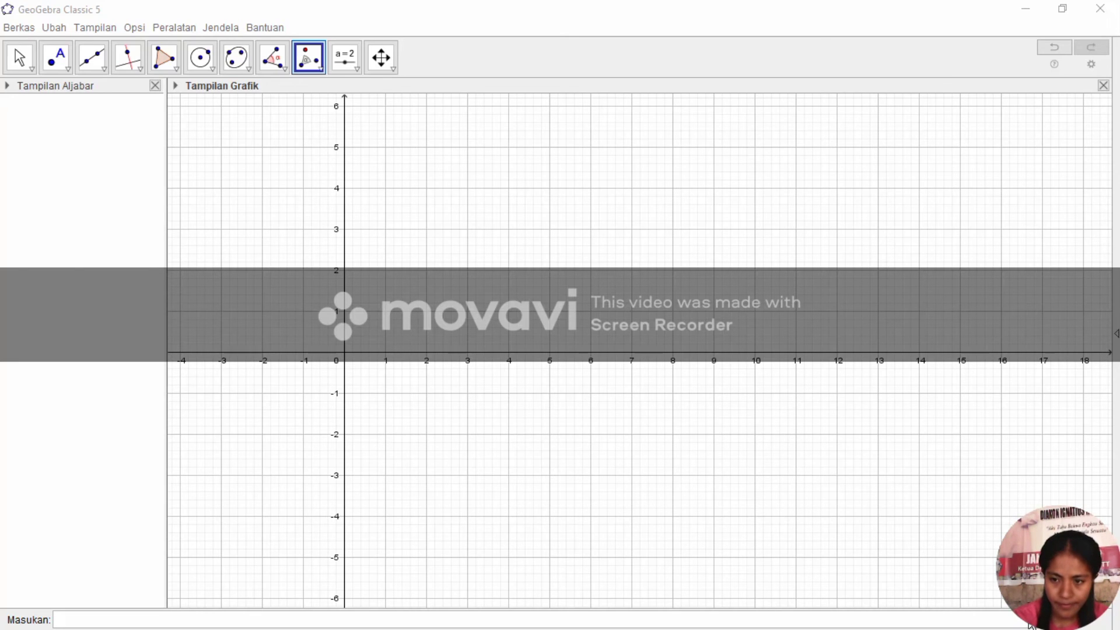
{"action": "left_click", "coordinate": [467, 188]}
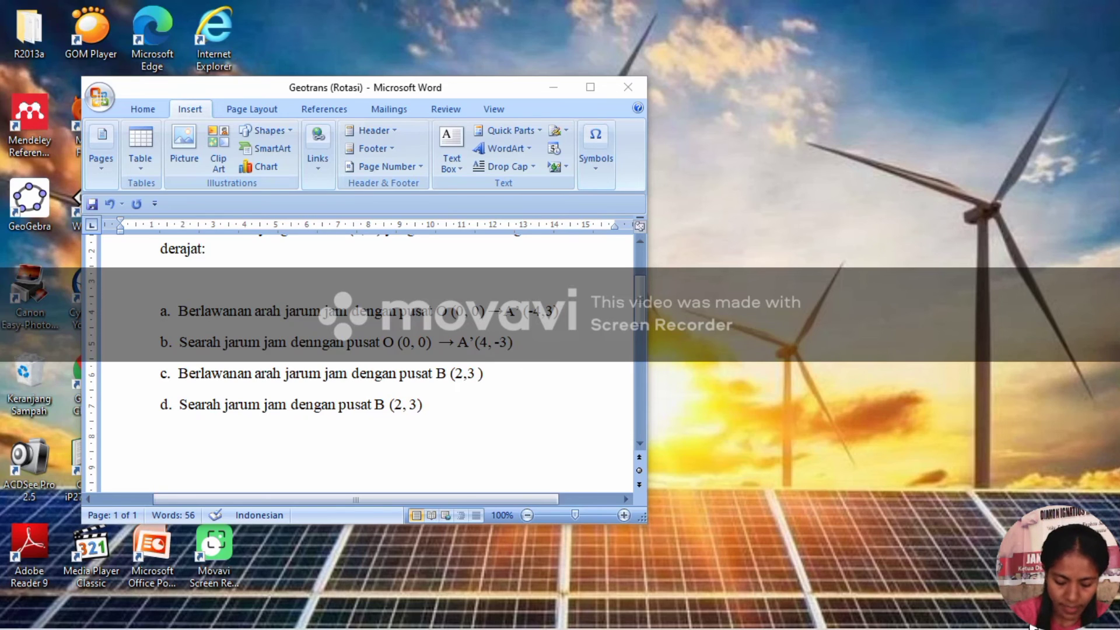
{"action": "left_click", "coordinate": [489, 388]}
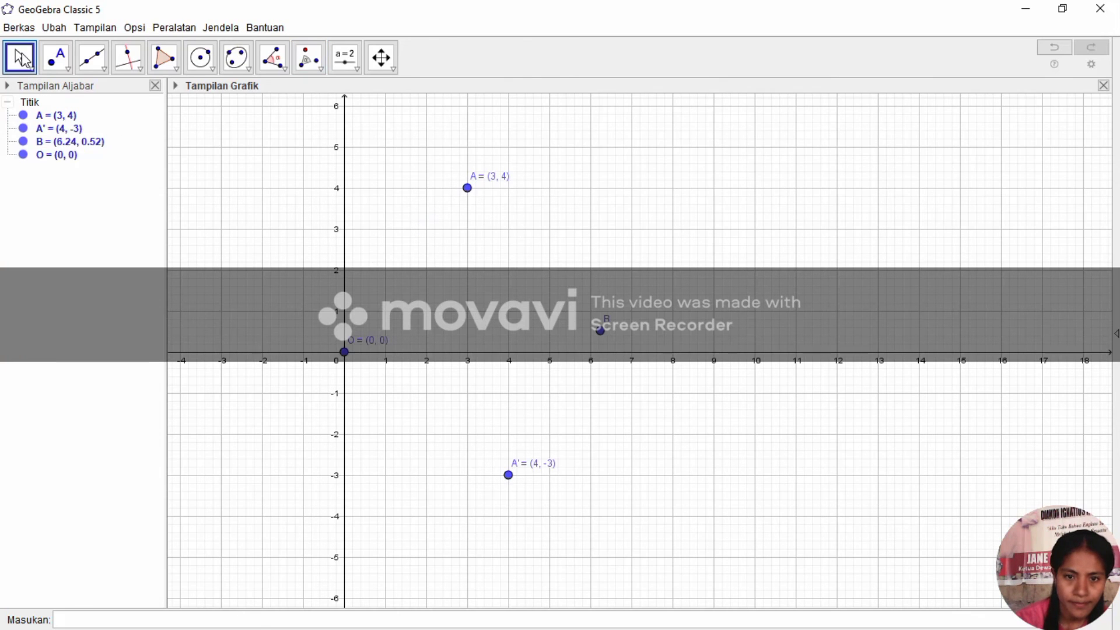
- Switch to GeoGebra and show the tools grouped with the Move (Pindah) tool
{"action": "left_click", "coordinate": [21, 58]}
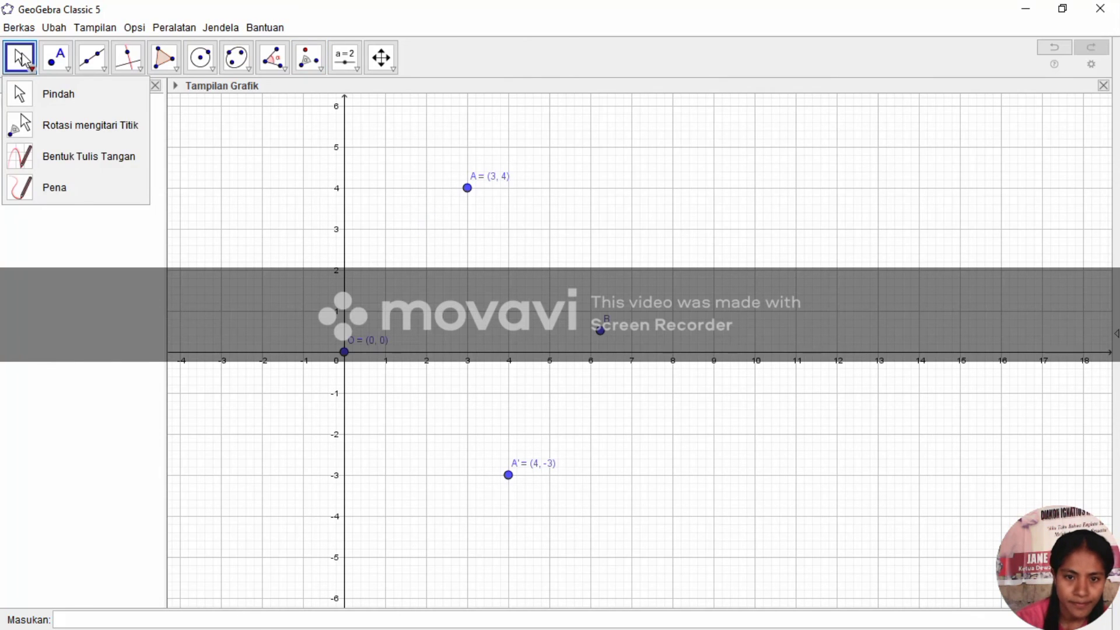